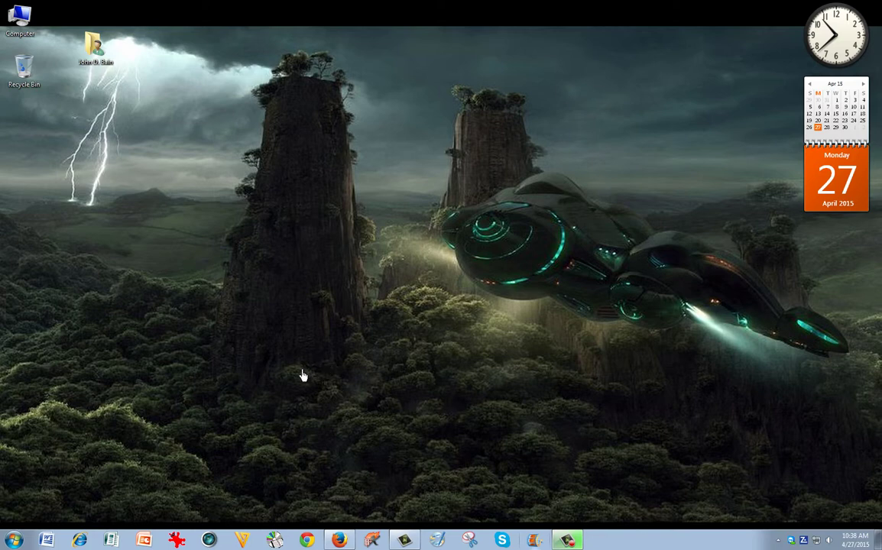
- Launch Google Earth from the installed programs and hide its sidebar to enlarge the globe view
{"action": "left_click", "coordinate": [15, 540]}
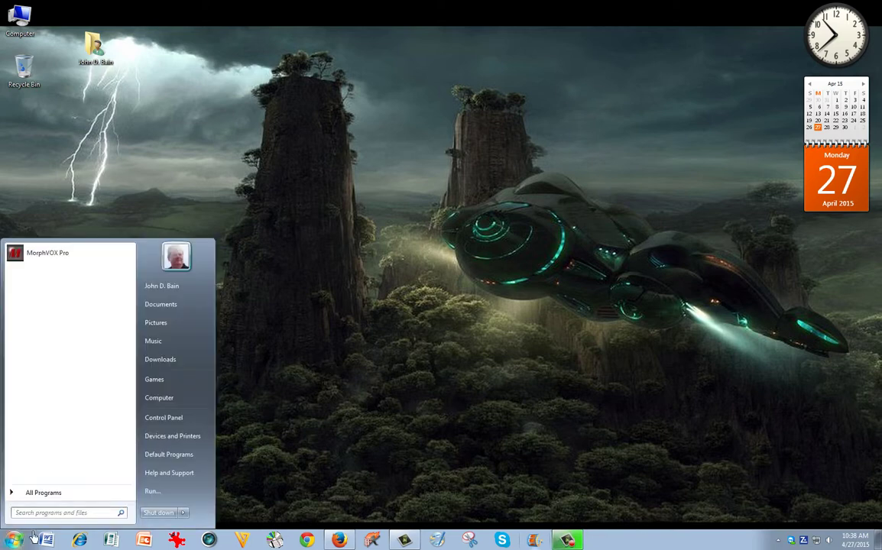
{"action": "left_click", "coordinate": [53, 495]}
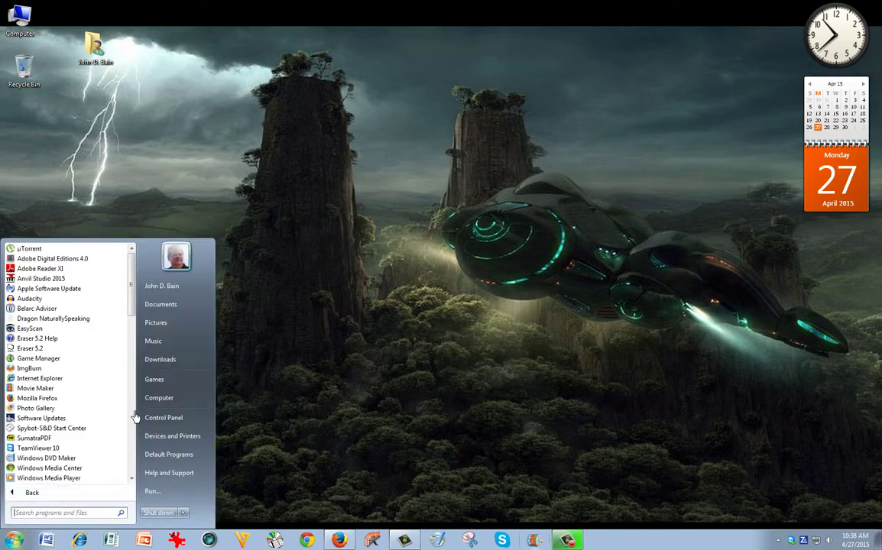
{"action": "left_click_drag", "start_coordinate": [128, 277], "coordinate": [138, 370]}
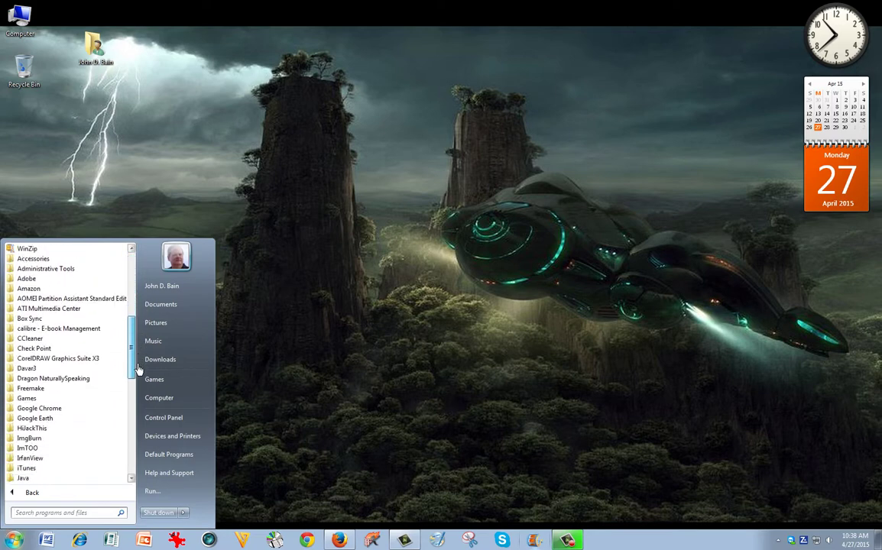
{"action": "left_click", "coordinate": [42, 419]}
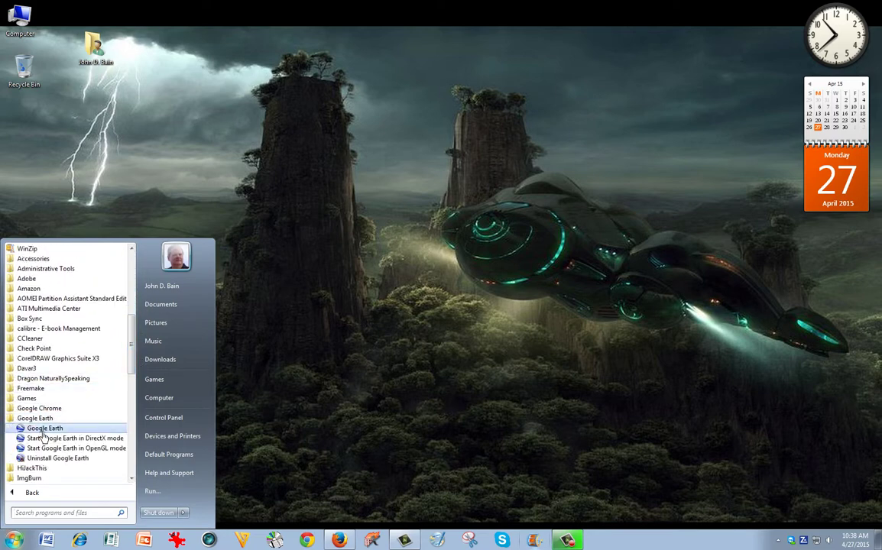
{"action": "left_click", "coordinate": [44, 429]}
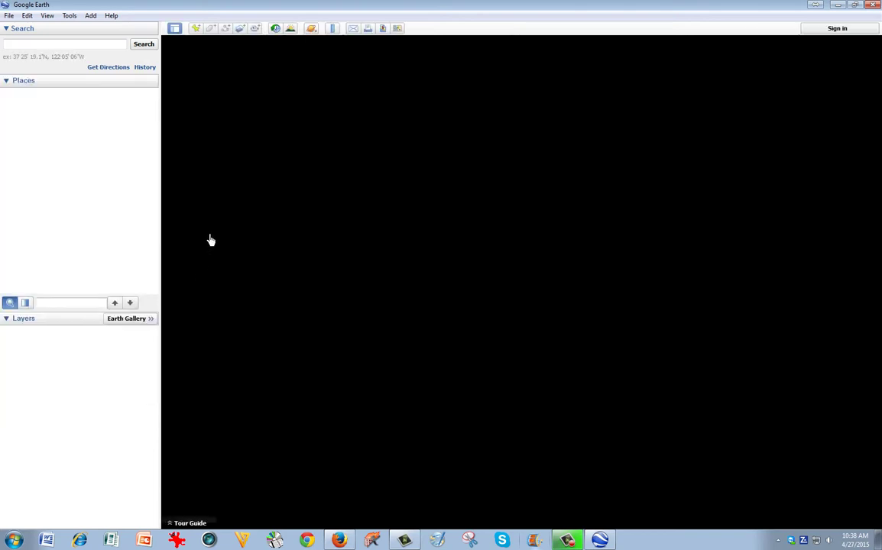
{"action": "left_click", "coordinate": [174, 28]}
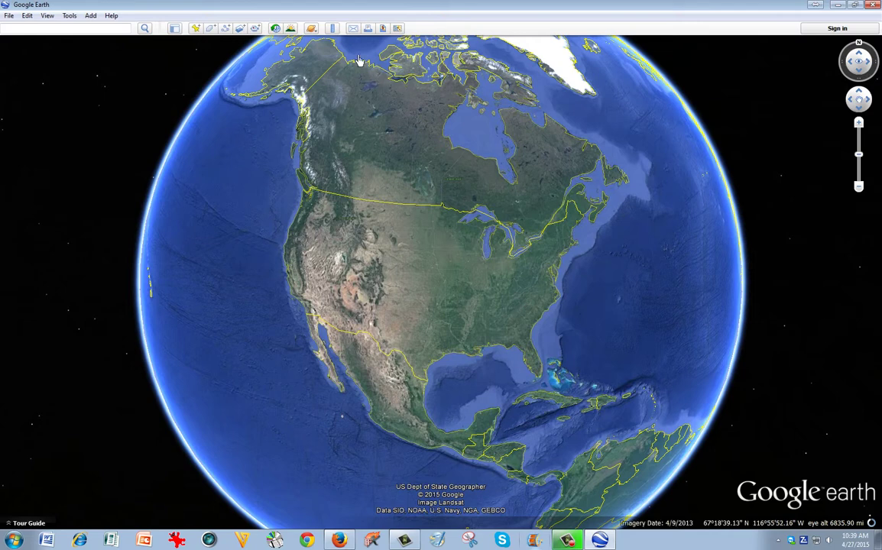
- Switch the view from Earth to Sky and zoom in on the North America Nebula
{"action": "left_click", "coordinate": [314, 29]}
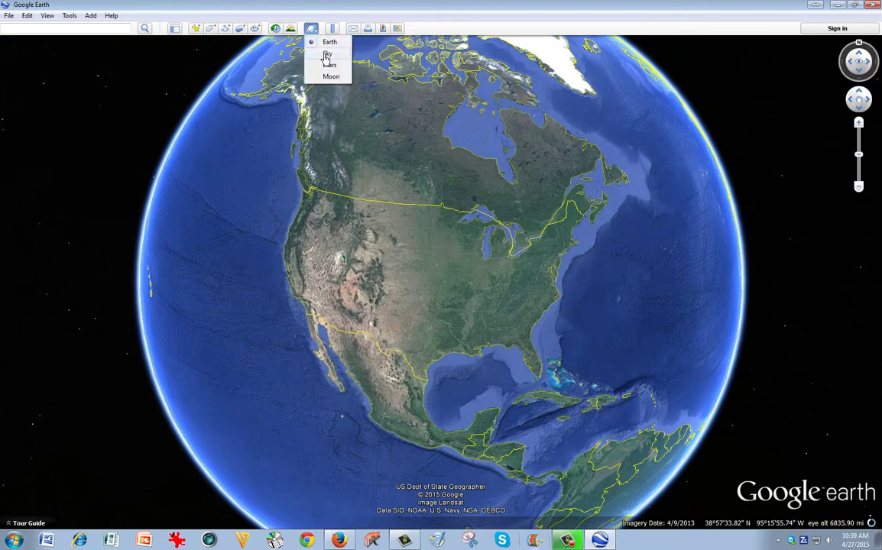
{"action": "left_click", "coordinate": [327, 55]}
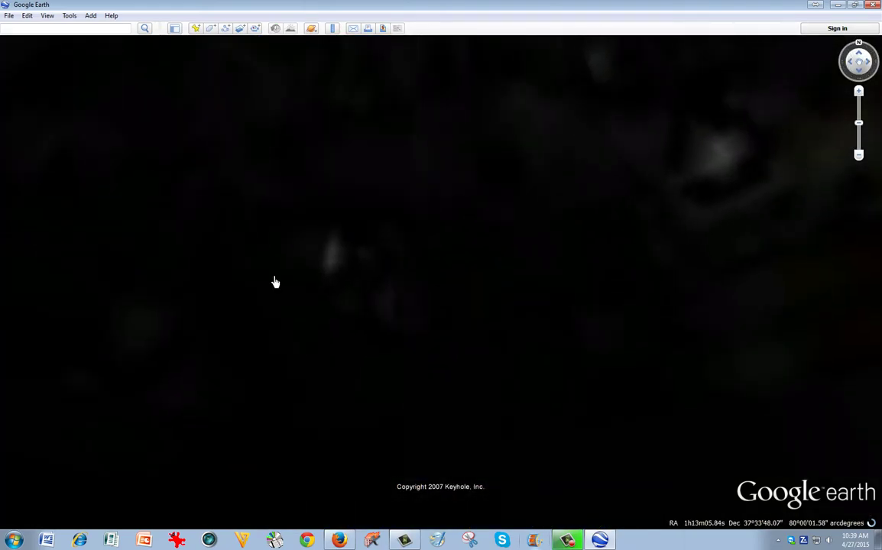
{"action": "left_click_drag", "start_coordinate": [294, 281], "coordinate": [156, 271]}
{"action": "left_click_drag", "start_coordinate": [541, 206], "coordinate": [430, 326]}
{"action": "scroll", "coordinate": [430, 322], "scroll_direction": "up", "scroll_amount": 8}
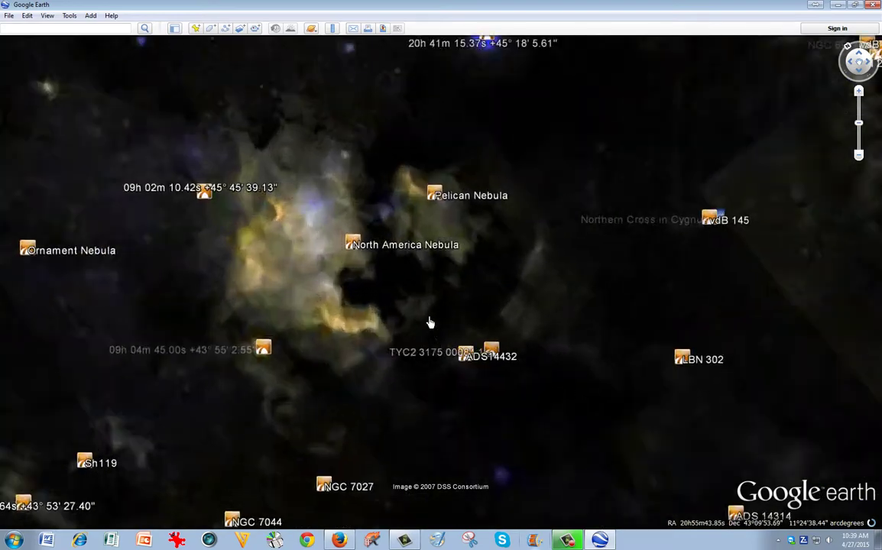
{"action": "left_click_drag", "start_coordinate": [334, 313], "coordinate": [437, 324]}
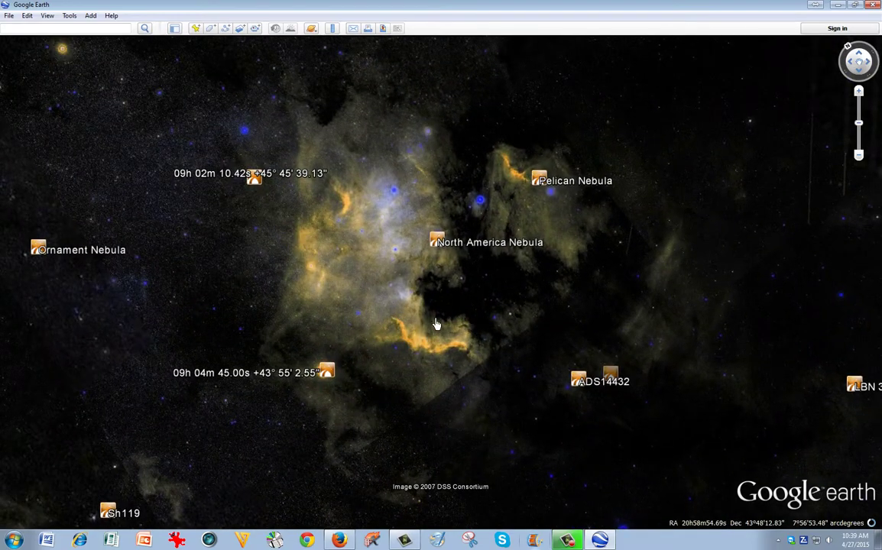
- Explore the sky around Lyra, the Harp, and centre a close view of the bright orange star near it
{"action": "scroll", "coordinate": [437, 325], "scroll_direction": "down", "scroll_amount": 10}
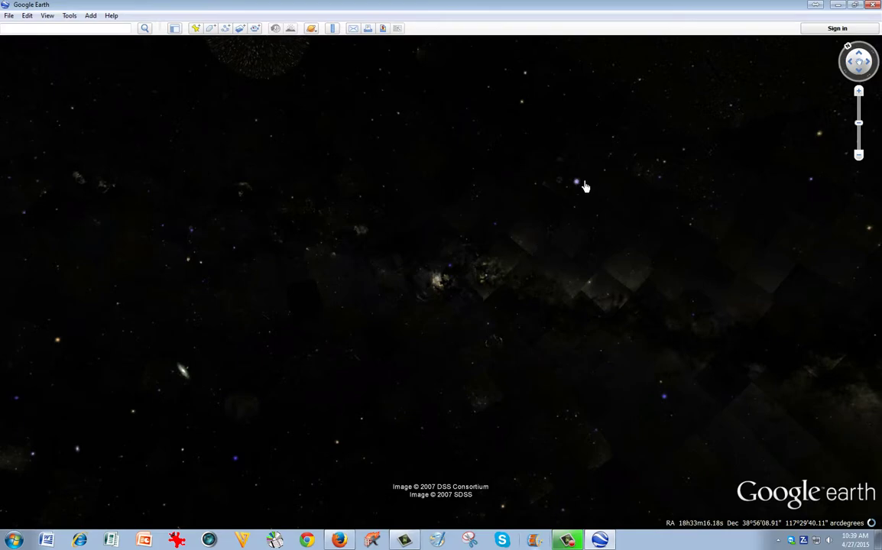
{"action": "scroll", "coordinate": [596, 216], "scroll_direction": "up", "scroll_amount": 5}
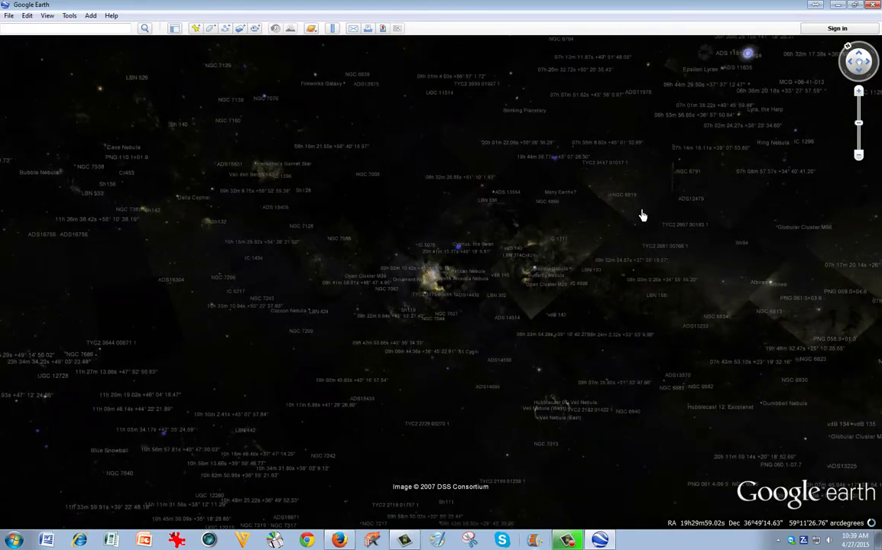
{"action": "scroll", "coordinate": [451, 264], "scroll_direction": "up", "scroll_amount": 8}
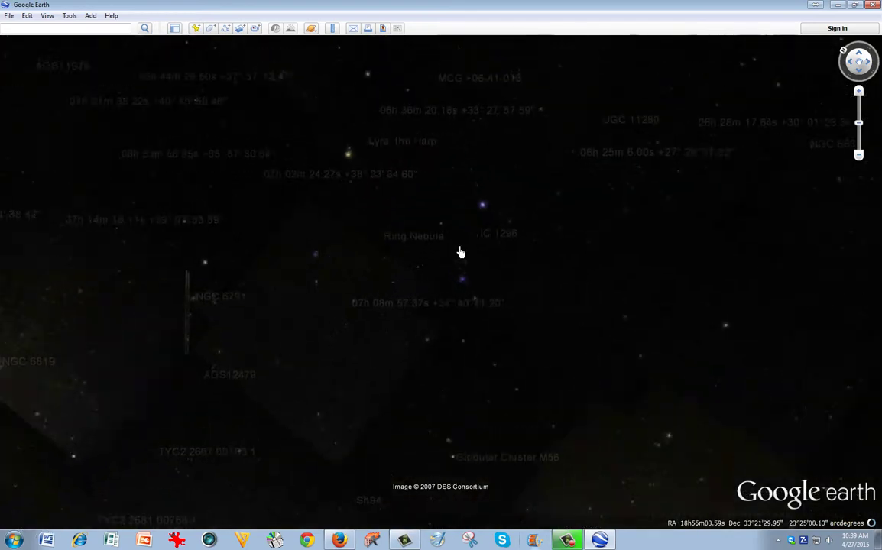
{"action": "left_click_drag", "start_coordinate": [499, 386], "coordinate": [531, 482]}
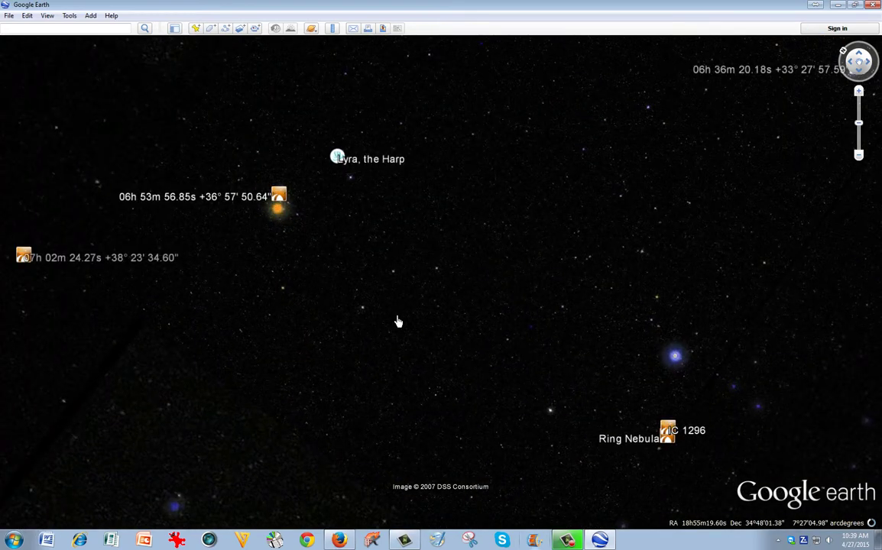
{"action": "scroll", "coordinate": [349, 277], "scroll_direction": "up", "scroll_amount": 1}
{"action": "scroll", "coordinate": [349, 277], "scroll_direction": "up", "scroll_amount": 5}
{"action": "left_click_drag", "start_coordinate": [201, 189], "coordinate": [813, 425]}
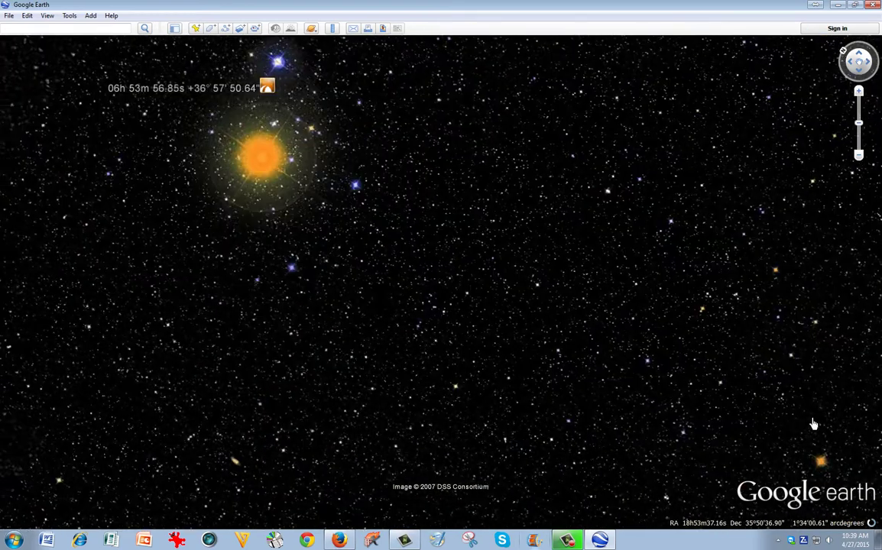
{"action": "left_click_drag", "start_coordinate": [368, 223], "coordinate": [512, 399]}
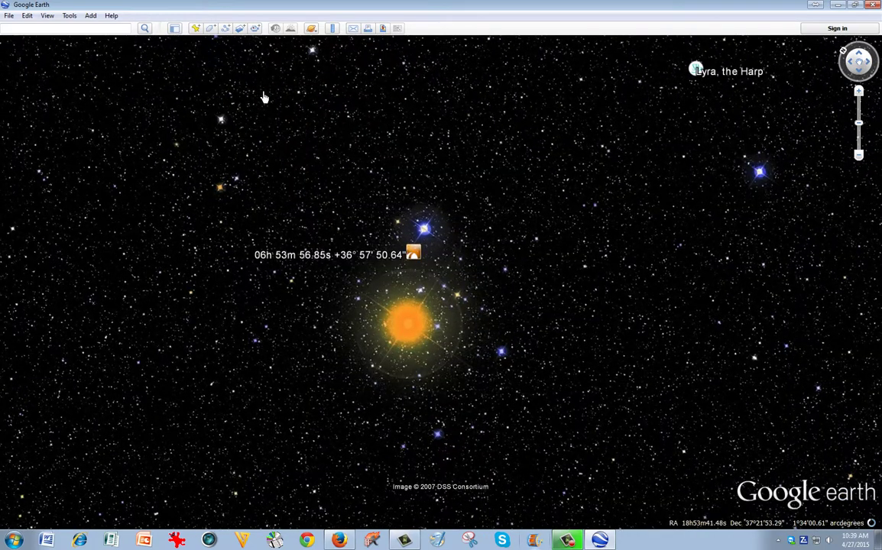
- Return from Sky to the Earth view and rotate the globe to show more of the Atlantic
{"action": "left_click", "coordinate": [310, 28]}
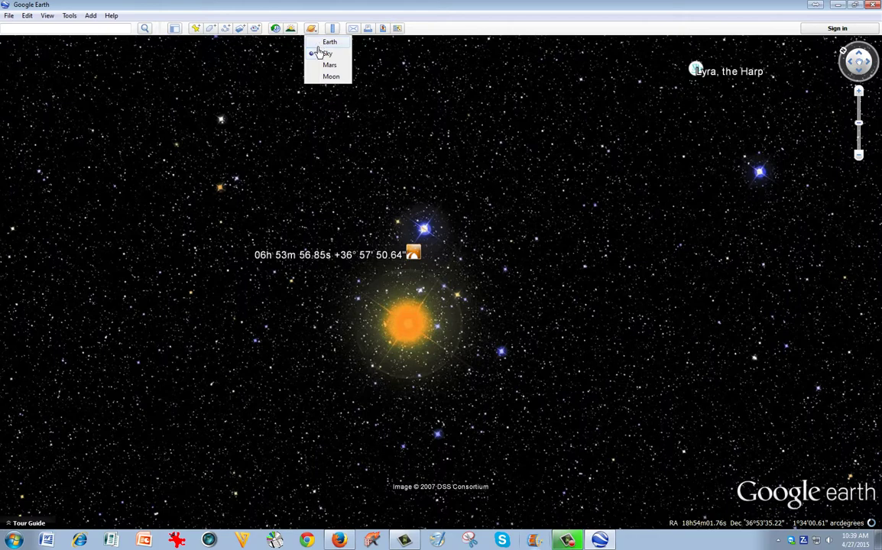
{"action": "left_click", "coordinate": [324, 42]}
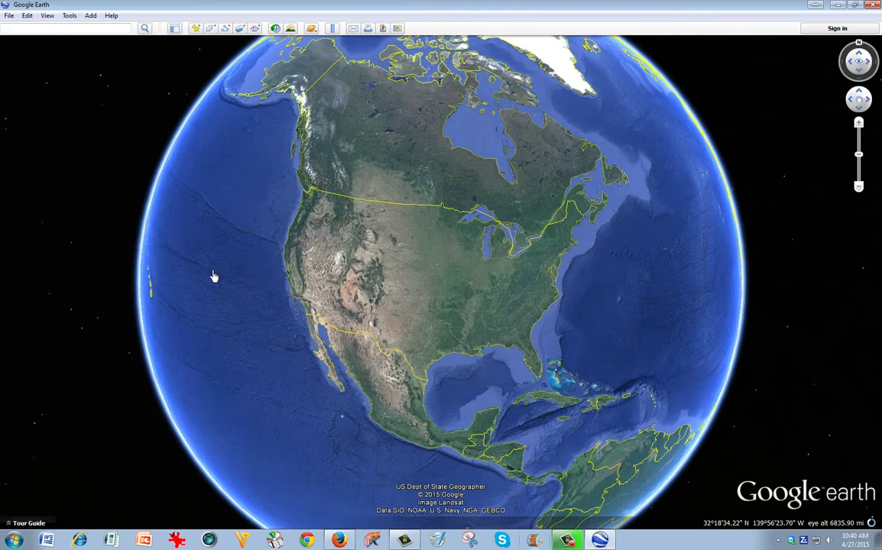
{"action": "left_click_drag", "start_coordinate": [260, 309], "coordinate": [236, 355]}
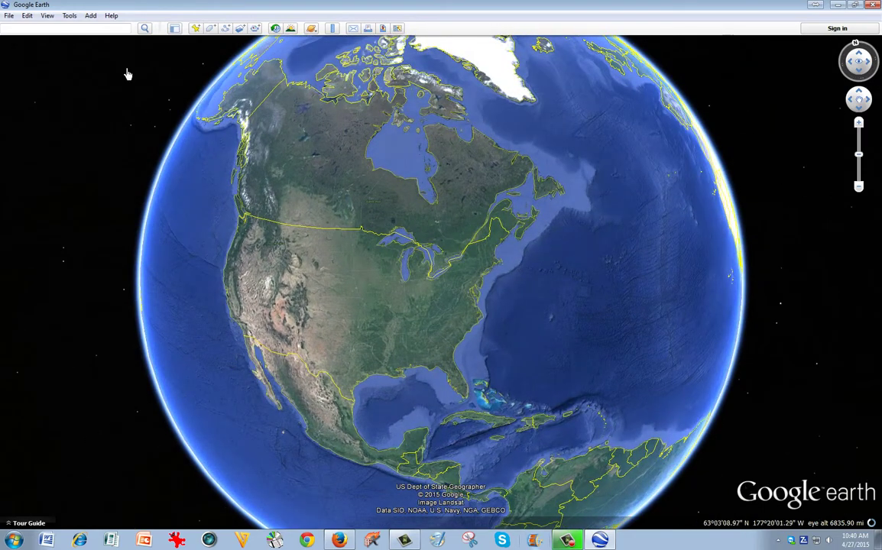
- Check the program's version and system details in About Google Earth, and close the information window
{"action": "left_click", "coordinate": [116, 16]}
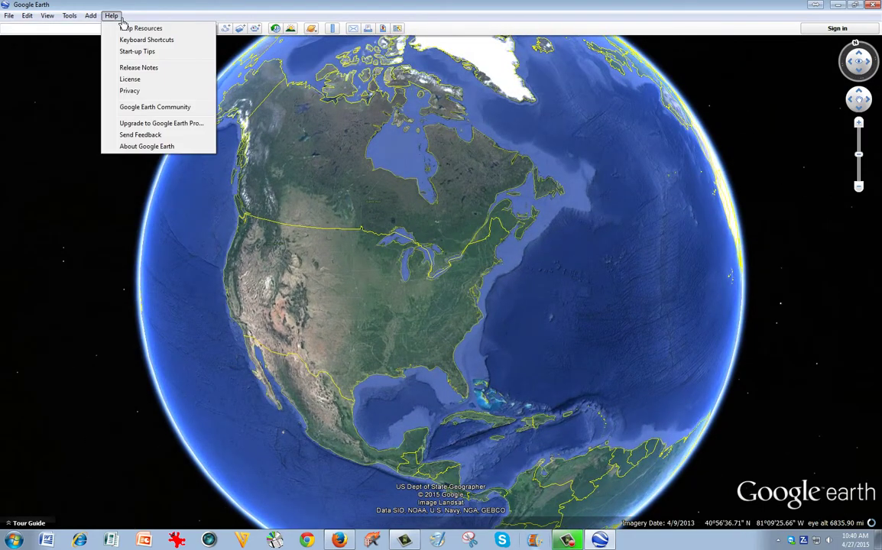
{"action": "left_click", "coordinate": [146, 147]}
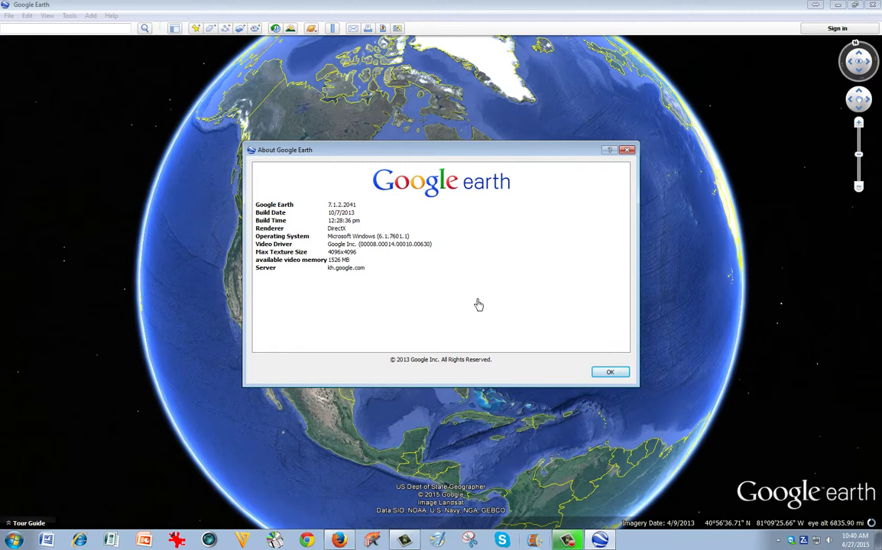
{"action": "left_click", "coordinate": [610, 373]}
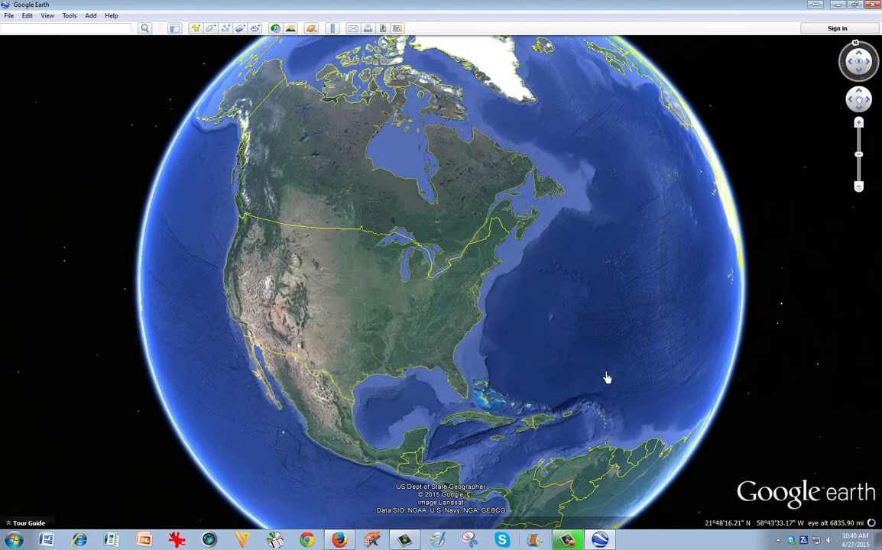
- Examine the globe from different distances and angles, ending with North America centred in view
{"action": "scroll", "coordinate": [593, 375], "scroll_direction": "down", "scroll_amount": 3}
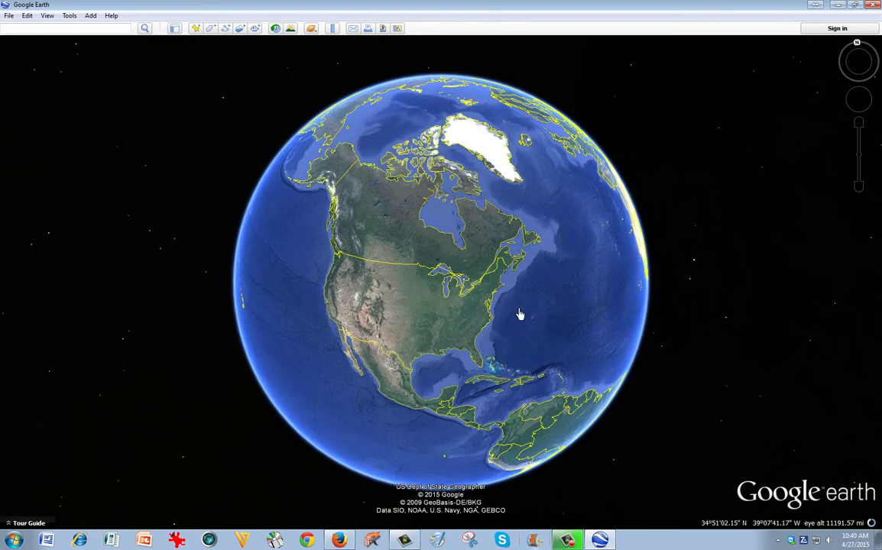
{"action": "left_click_drag", "start_coordinate": [449, 286], "coordinate": [596, 261]}
{"action": "left_click_drag", "start_coordinate": [603, 197], "coordinate": [435, 286]}
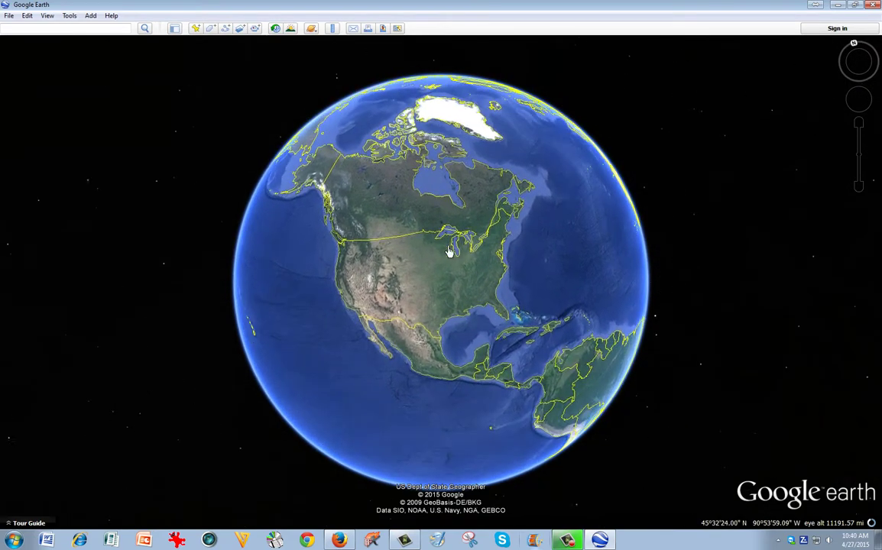
{"action": "scroll", "coordinate": [454, 248], "scroll_direction": "down", "scroll_amount": 2}
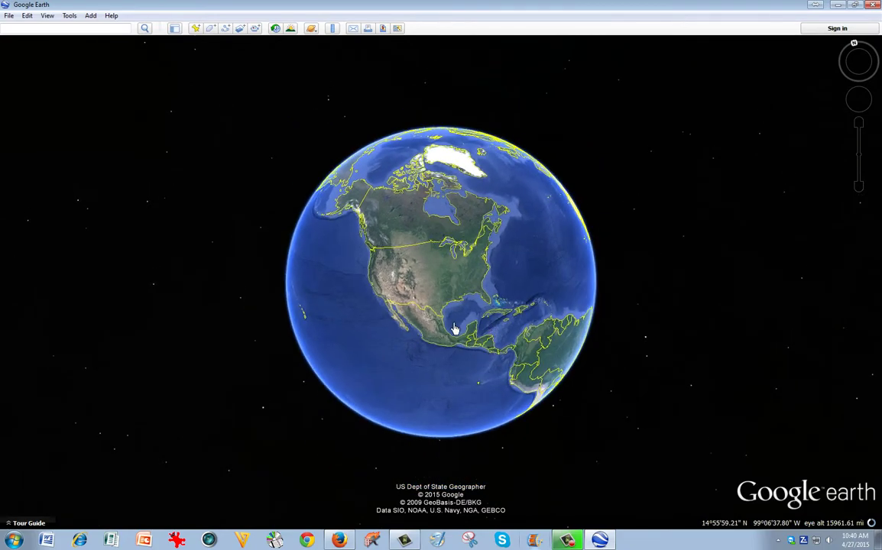
{"action": "scroll", "coordinate": [454, 328], "scroll_direction": "down", "scroll_amount": 2}
{"action": "scroll", "coordinate": [459, 325], "scroll_direction": "up", "scroll_amount": 3}
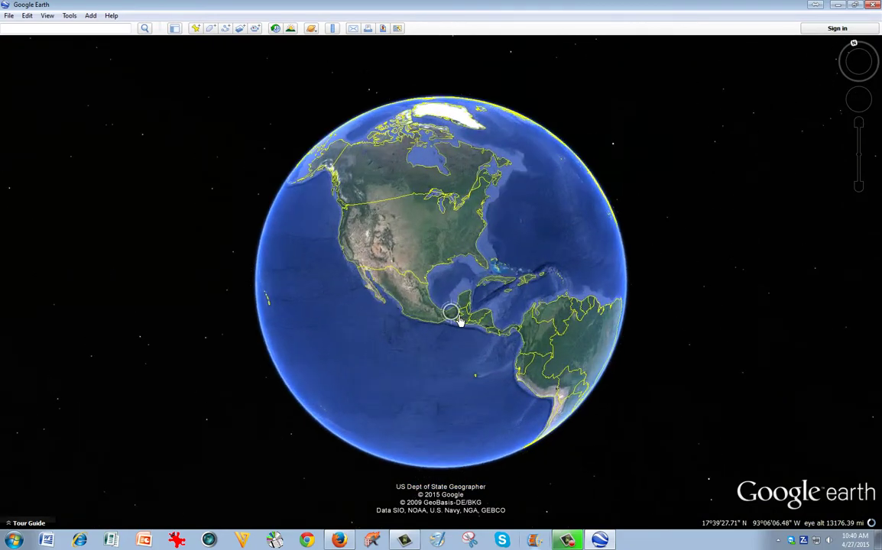
{"action": "scroll", "coordinate": [459, 321], "scroll_direction": "up", "scroll_amount": 3}
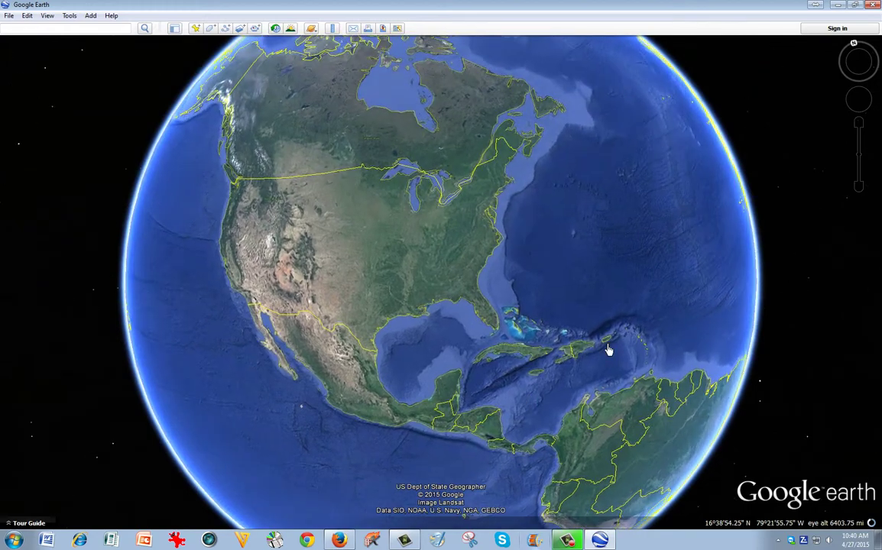
{"action": "left_click_drag", "start_coordinate": [743, 306], "coordinate": [724, 355]}
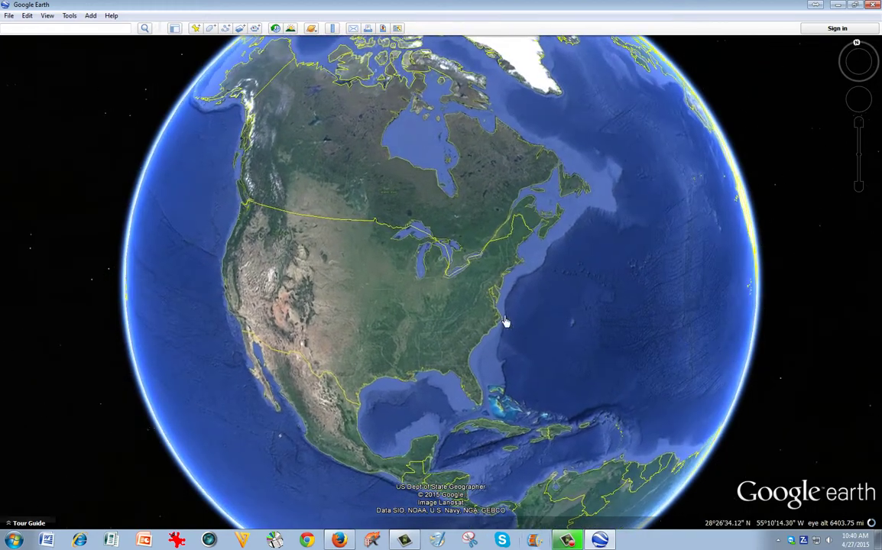
{"action": "left_click_drag", "start_coordinate": [505, 322], "coordinate": [569, 285]}
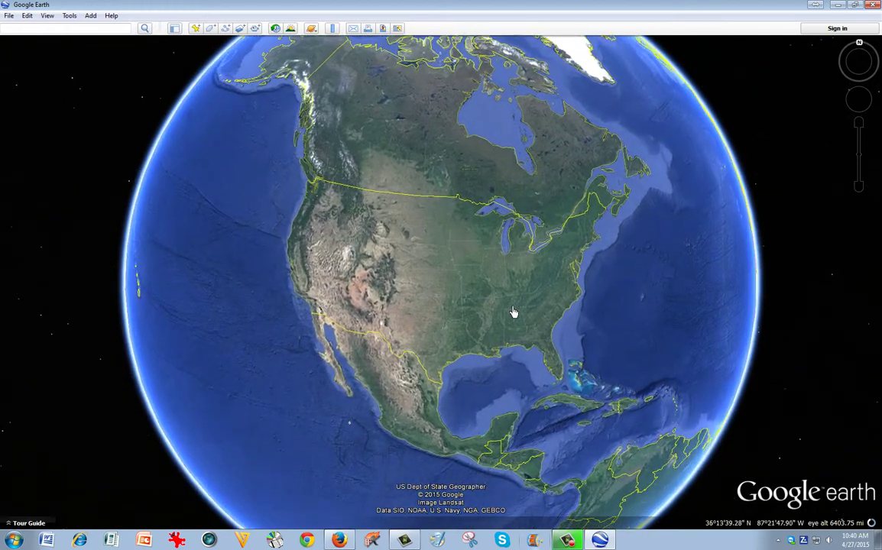
- Zoom in on the southeastern United States, through Alabama, down to the area around Vinemont
{"action": "scroll", "coordinate": [513, 313], "scroll_direction": "up", "scroll_amount": 5}
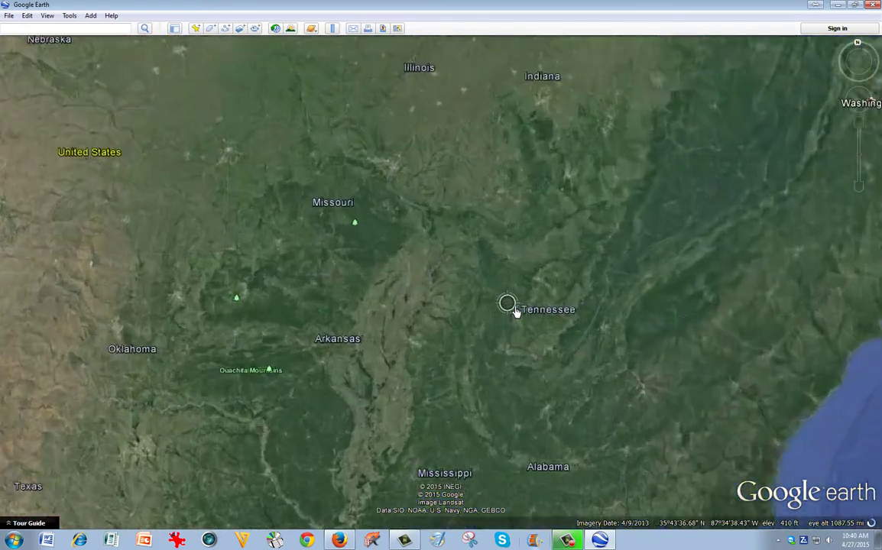
{"action": "scroll", "coordinate": [533, 417], "scroll_direction": "up", "scroll_amount": 3}
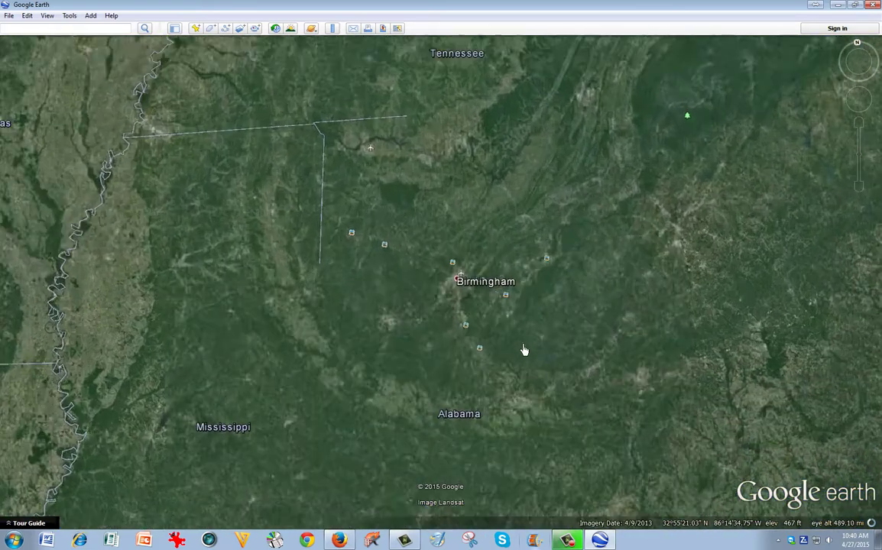
{"action": "scroll", "coordinate": [524, 350], "scroll_direction": "up", "scroll_amount": 2}
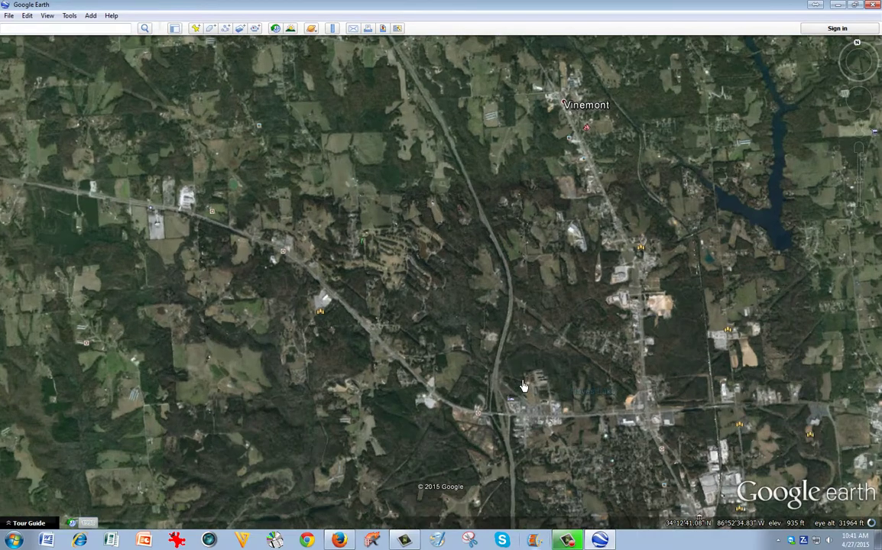
- Examine the golf course and narrow lake southwest of Vinemont at close range, along with the fields and houses west of them
{"action": "left_click_drag", "start_coordinate": [424, 254], "coordinate": [456, 412]}
{"action": "scroll", "coordinate": [459, 402], "scroll_direction": "up", "scroll_amount": 3}
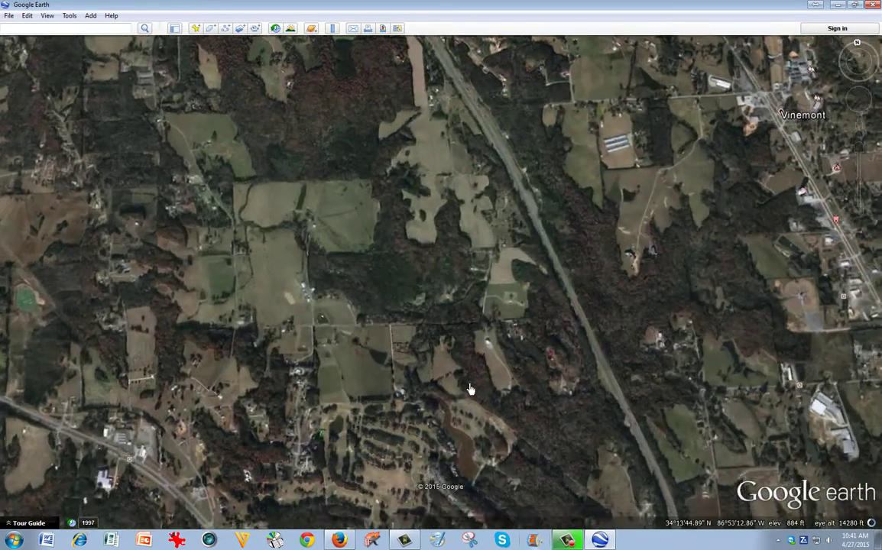
{"action": "left_click_drag", "start_coordinate": [468, 387], "coordinate": [433, 244]}
{"action": "scroll", "coordinate": [384, 292], "scroll_direction": "up", "scroll_amount": 2}
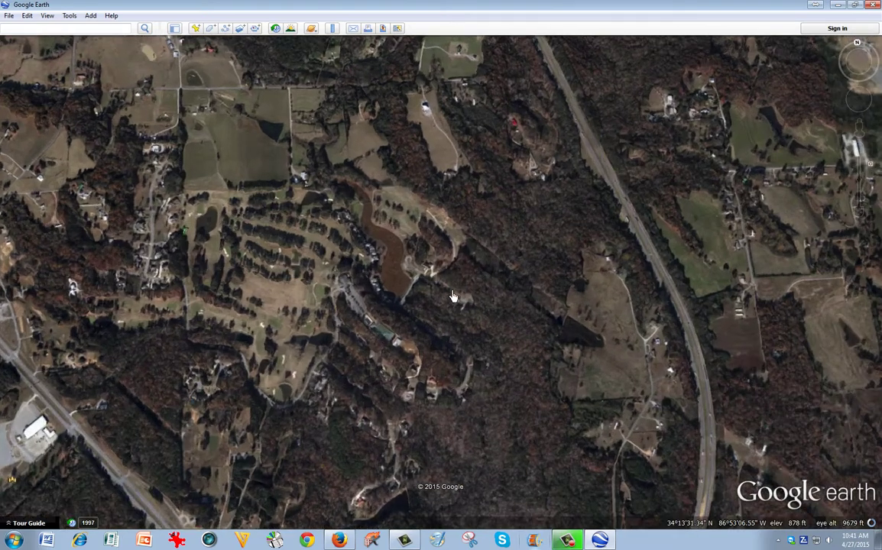
{"action": "left_click_drag", "start_coordinate": [384, 293], "coordinate": [670, 348]}
{"action": "scroll", "coordinate": [559, 292], "scroll_direction": "up", "scroll_amount": 2}
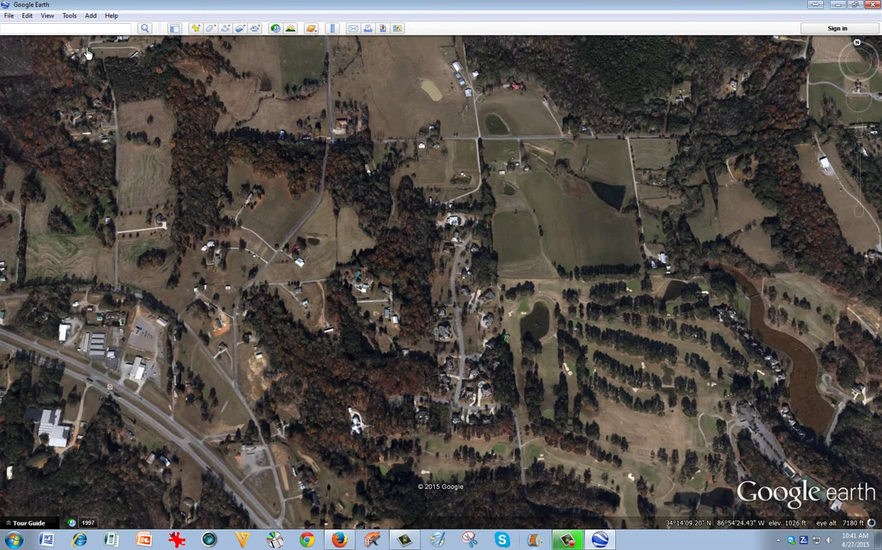
{"action": "left_click", "coordinate": [71, 16]}
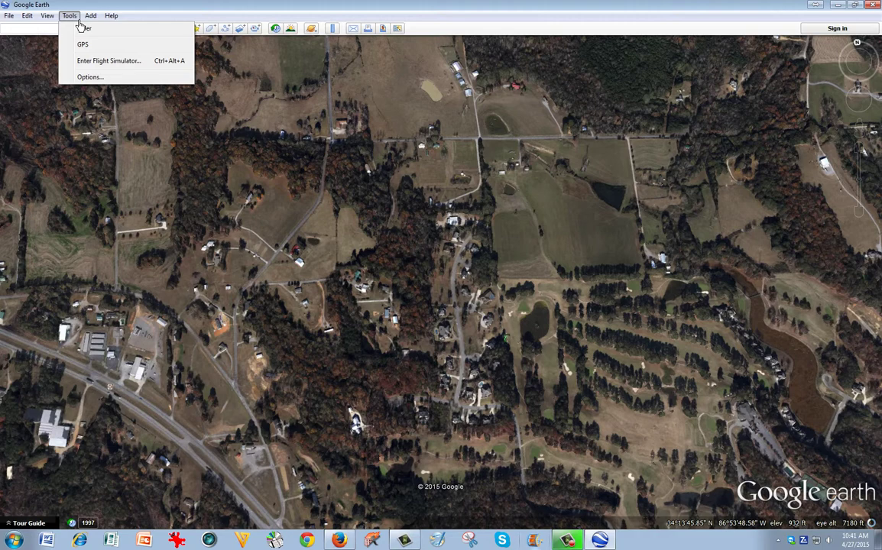
{"action": "mouse_move", "coordinate": [59, 20]}
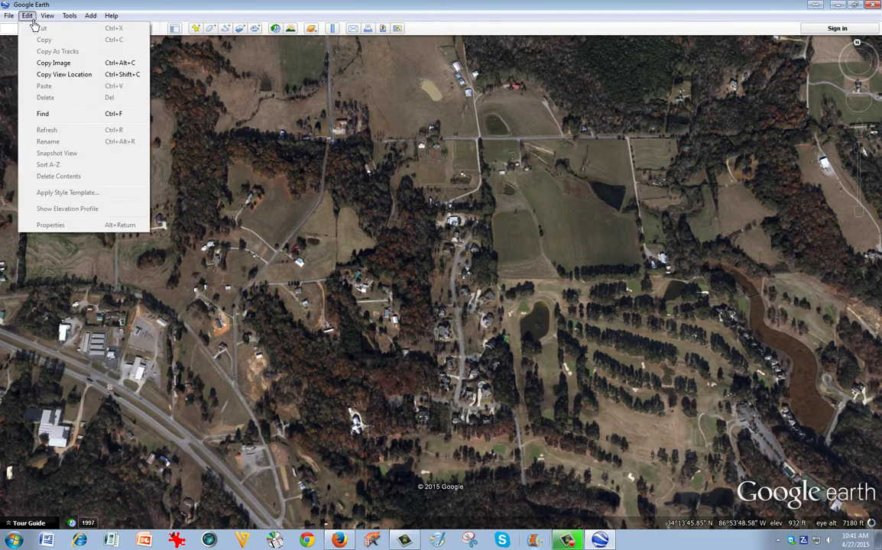
{"action": "left_click", "coordinate": [312, 103]}
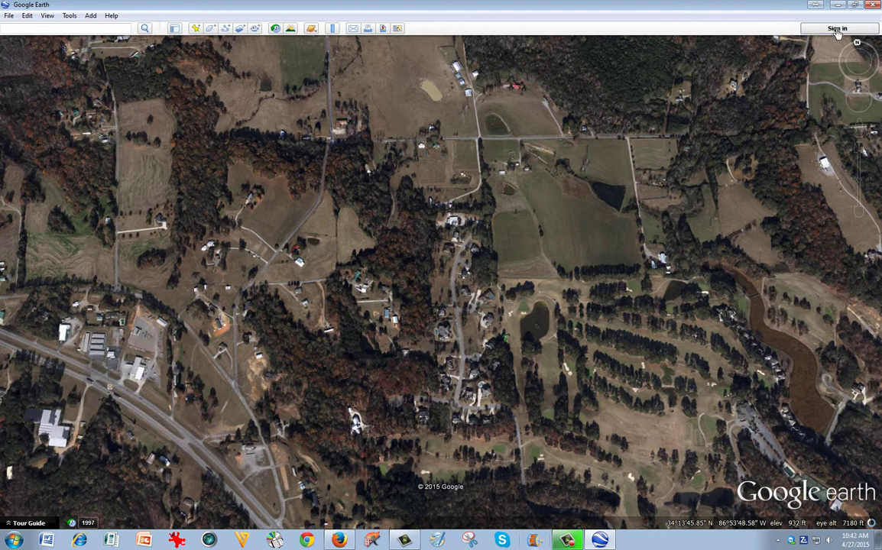
- Minimize Google Earth, locate Snipping Tool among the Windows accessories, and check its options for pinning to the taskbar
{"action": "left_click", "coordinate": [841, 6]}
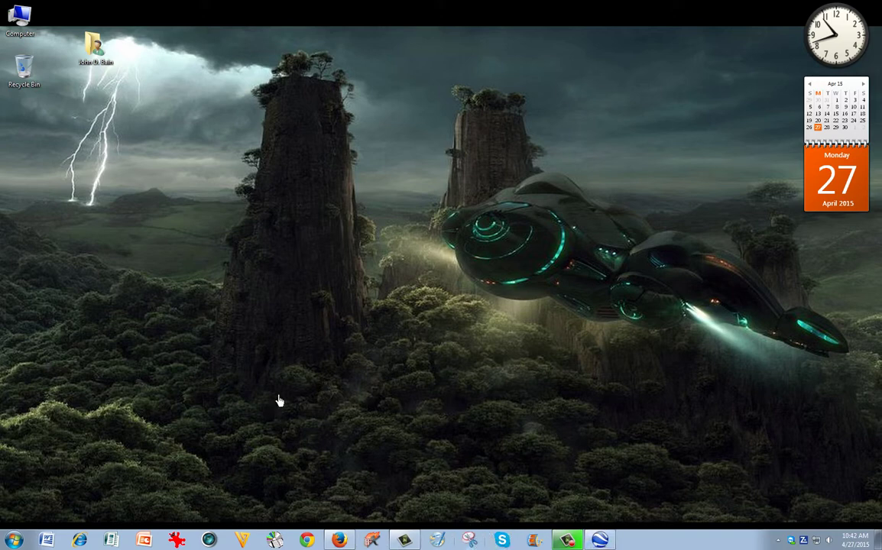
{"action": "left_click", "coordinate": [22, 543]}
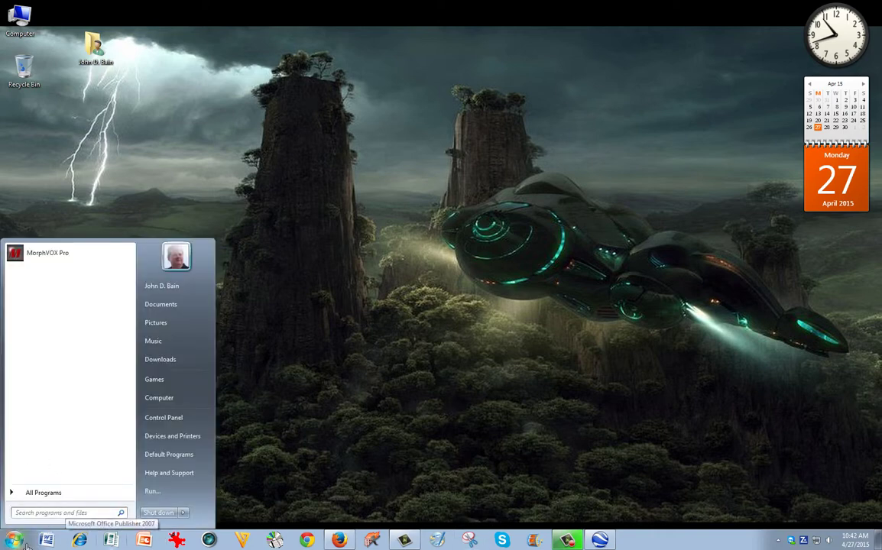
{"action": "left_click", "coordinate": [44, 495]}
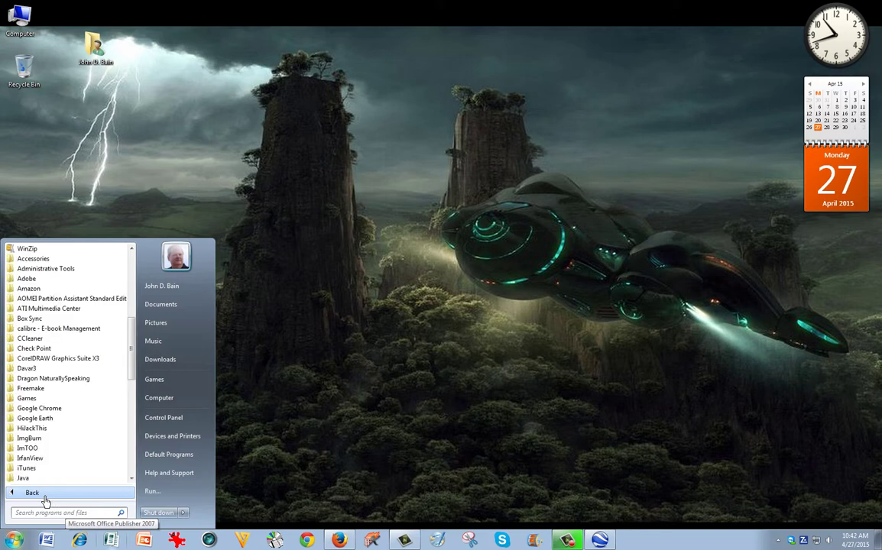
{"action": "left_click", "coordinate": [53, 261]}
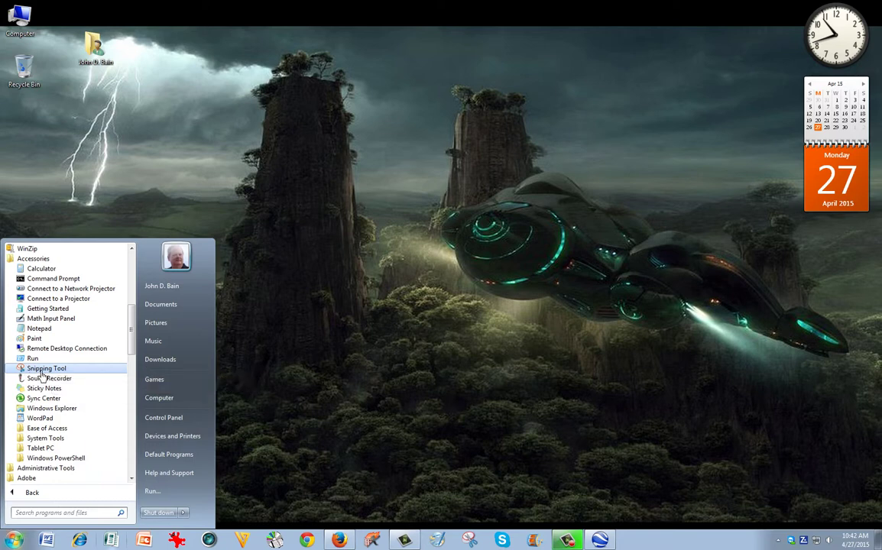
{"action": "right_click", "coordinate": [43, 374]}
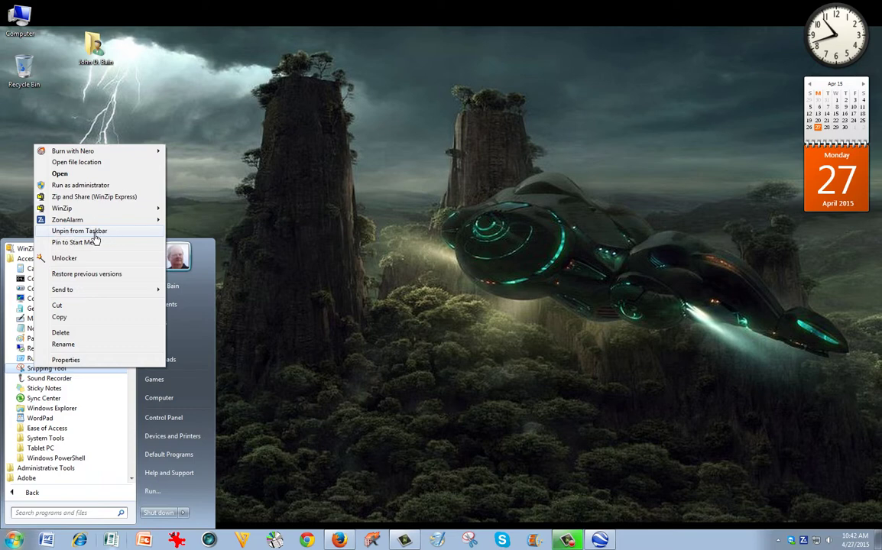
{"action": "left_click", "coordinate": [277, 315]}
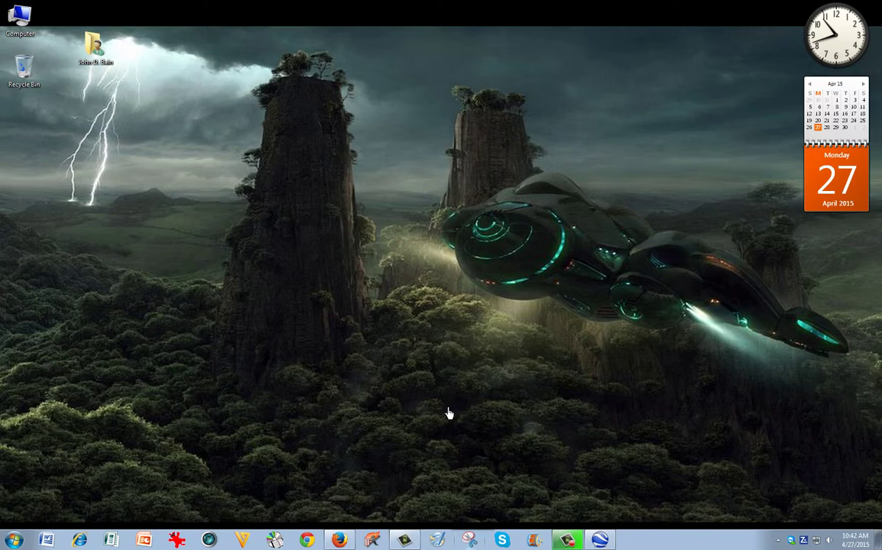
- Switch to Firefox to view the image search results for the Snipping Tool and its scissors icon, and minimize the browser
{"action": "left_click", "coordinate": [339, 540]}
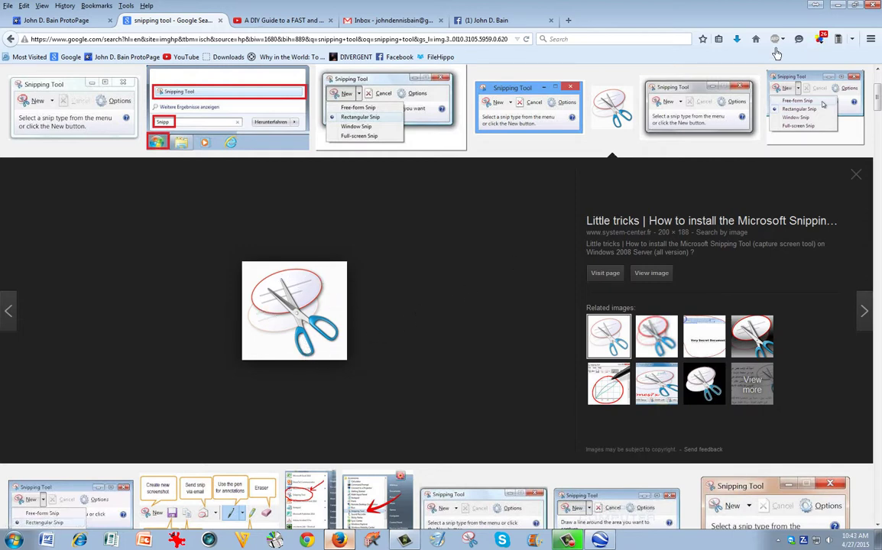
{"action": "left_click", "coordinate": [840, 6]}
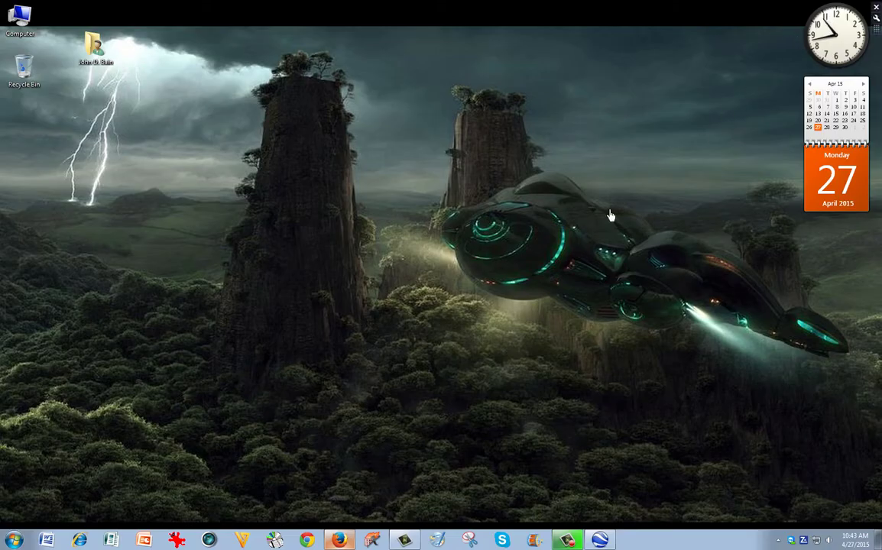
{"action": "left_click", "coordinate": [338, 540]}
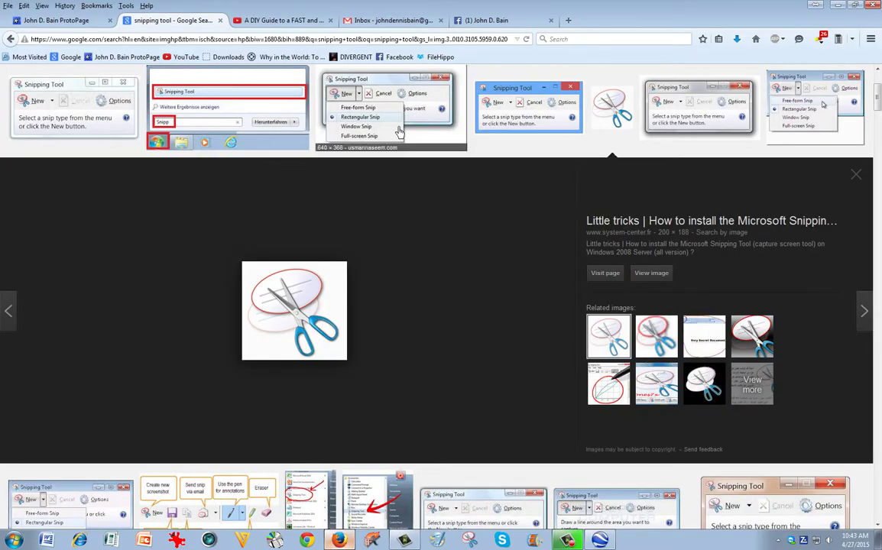
{"action": "left_click", "coordinate": [839, 6]}
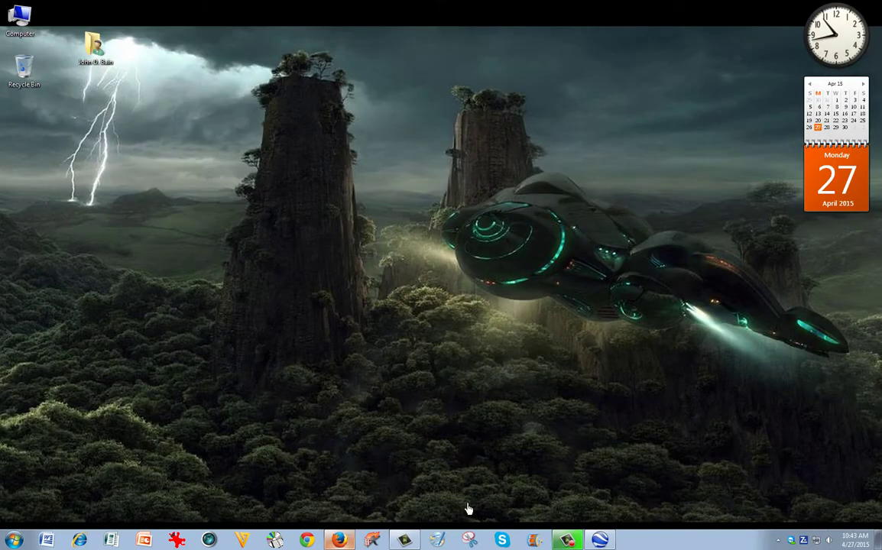
- Switch back to Google Earth and zoom in on the green-roofed farmhouse and outbuildings west of the residential street
{"action": "left_click", "coordinate": [601, 541]}
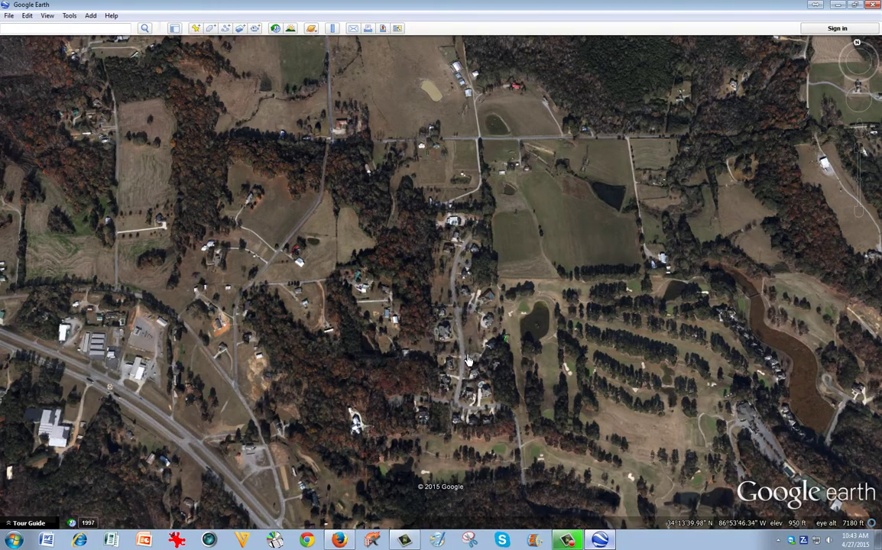
{"action": "scroll", "coordinate": [450, 330], "scroll_direction": "up", "scroll_amount": 4}
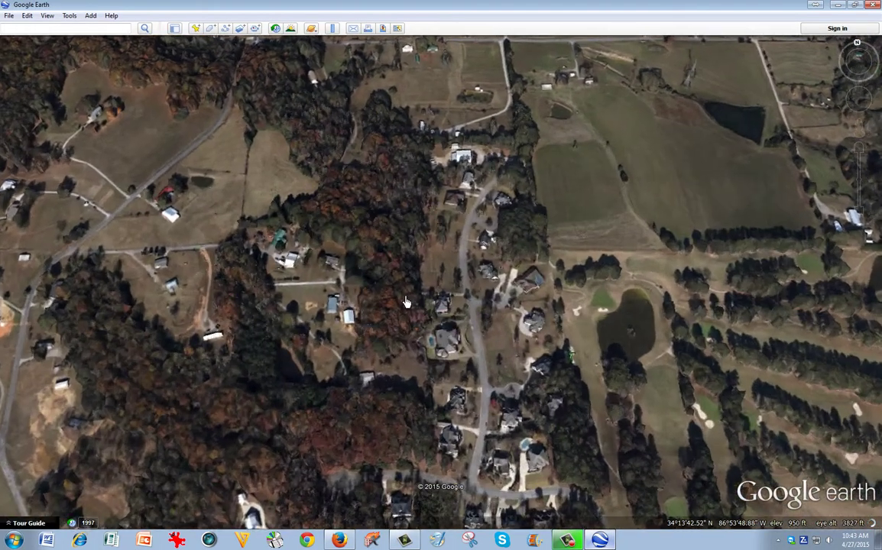
{"action": "scroll", "coordinate": [464, 370], "scroll_direction": "up", "scroll_amount": 3}
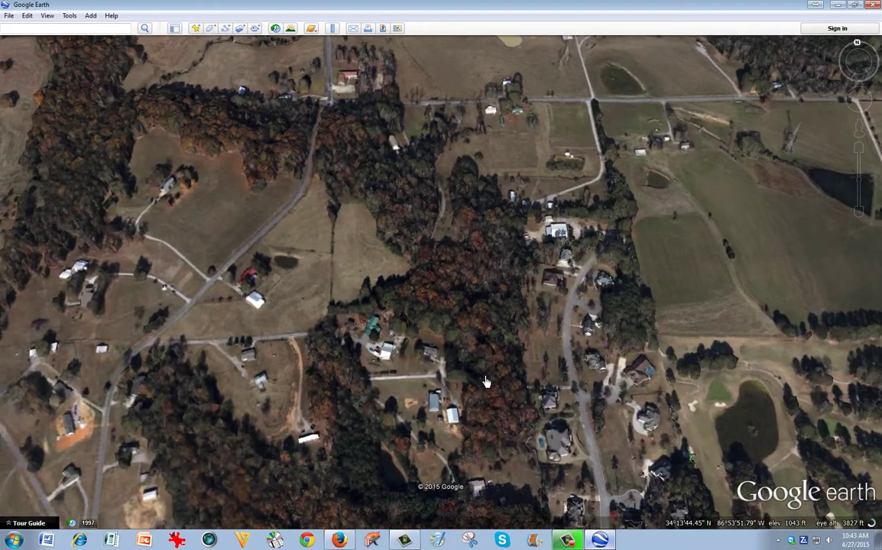
{"action": "scroll", "coordinate": [397, 390], "scroll_direction": "up", "scroll_amount": 2}
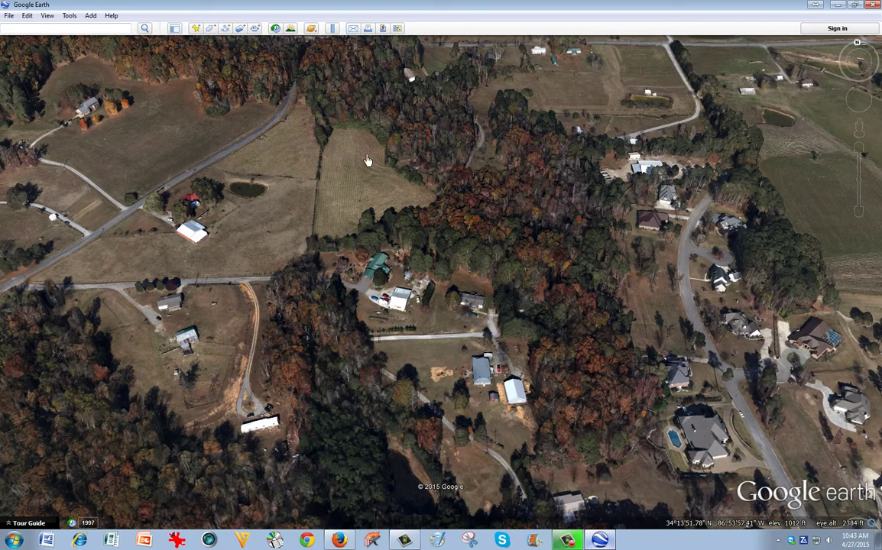
- Capture a rectangular snip of the green-roofed farmhouse, white building and gravel drive with Snipping Tool
{"action": "left_click", "coordinate": [472, 541]}
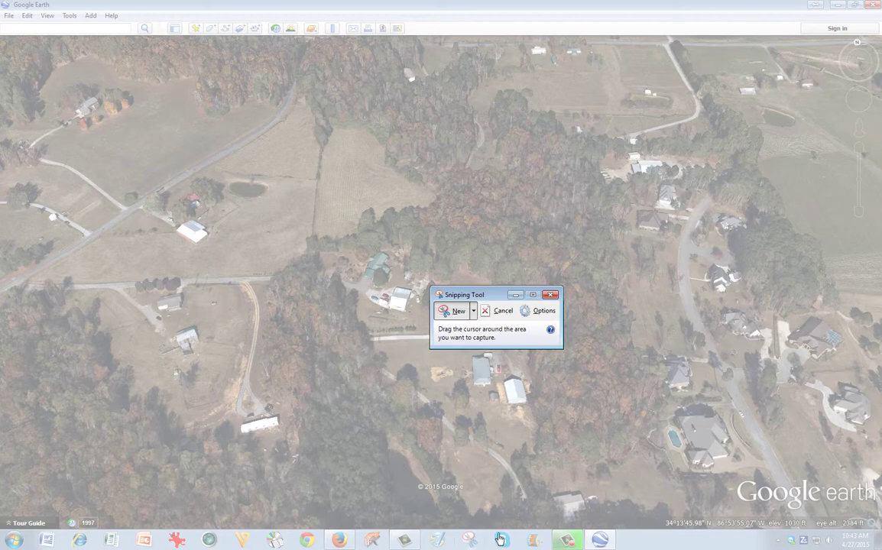
{"action": "left_click_drag", "start_coordinate": [503, 299], "coordinate": [649, 168]}
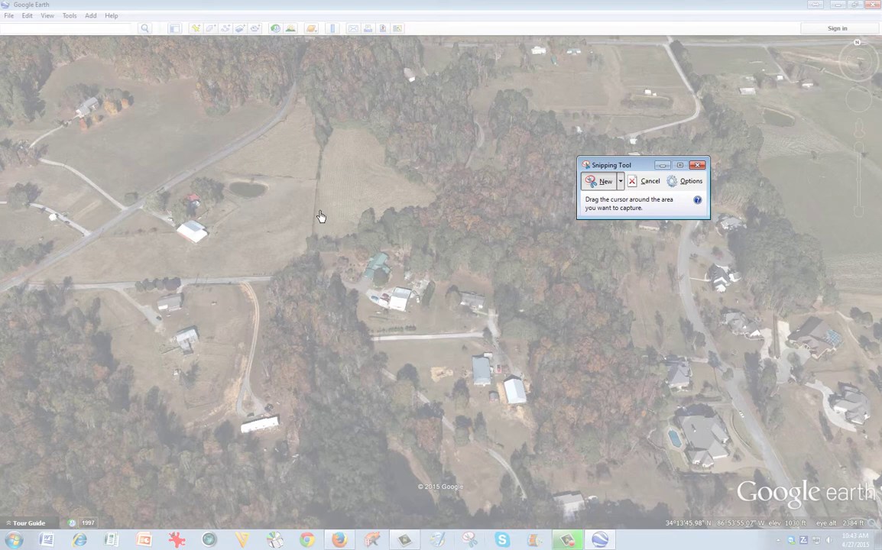
{"action": "left_click_drag", "start_coordinate": [320, 217], "coordinate": [535, 380]}
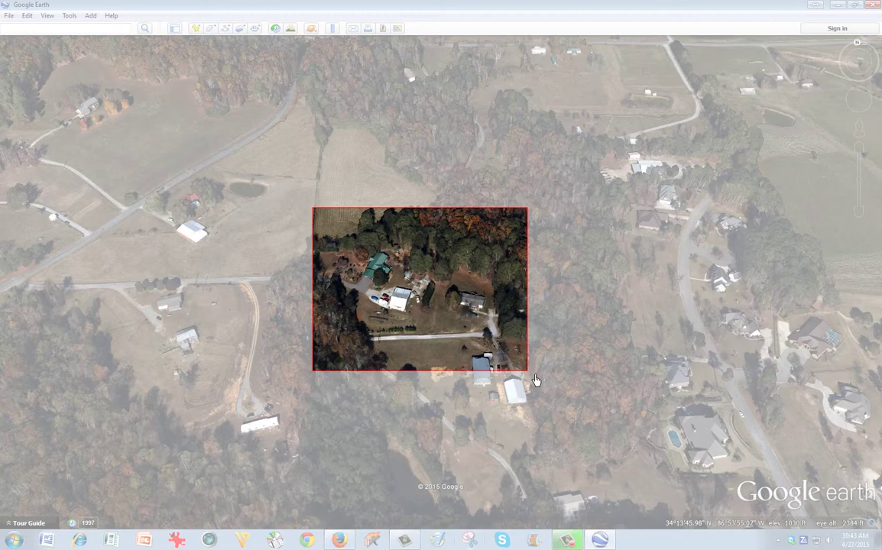
{"action": "left_click_drag", "start_coordinate": [535, 379], "coordinate": [536, 380]}
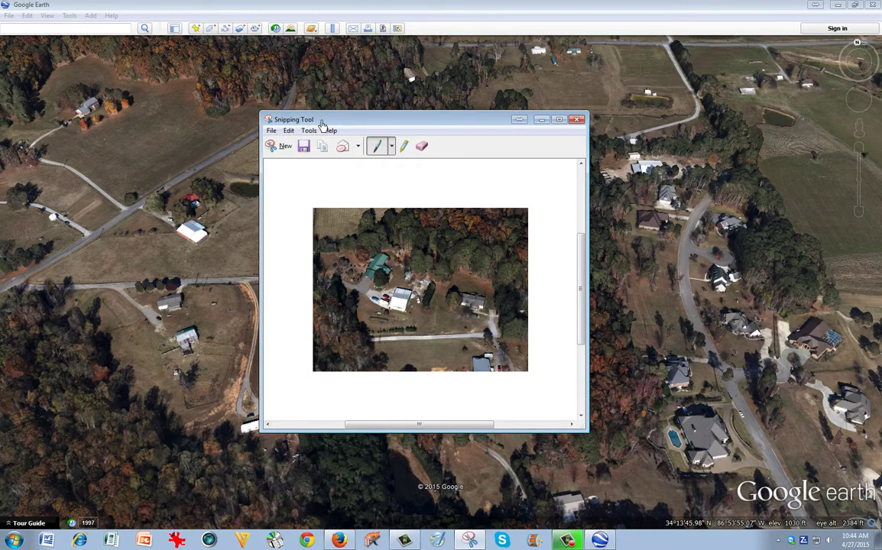
{"action": "left_click_drag", "start_coordinate": [322, 124], "coordinate": [345, 102]}
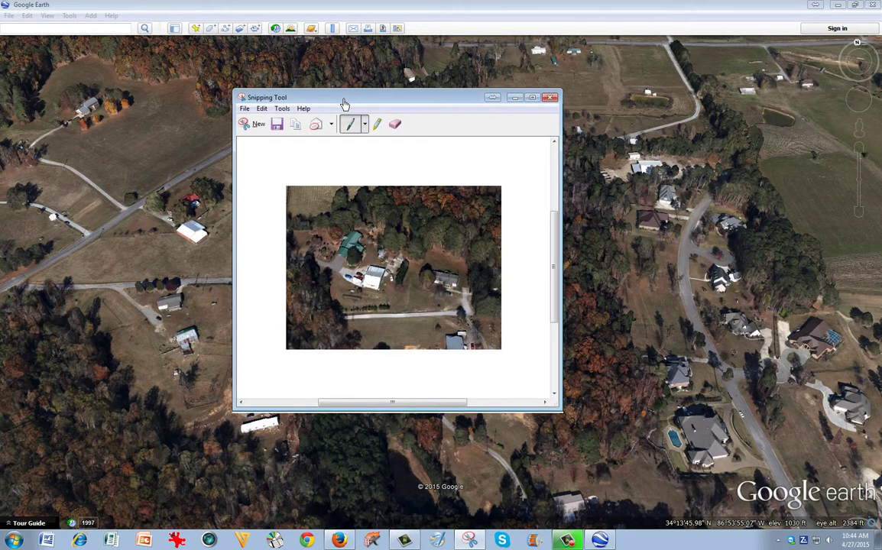
- Save the snip to the Desktop as a JPEG file named "Farm Capture 4.27.15", and close Snipping Tool
{"action": "left_click", "coordinate": [284, 131]}
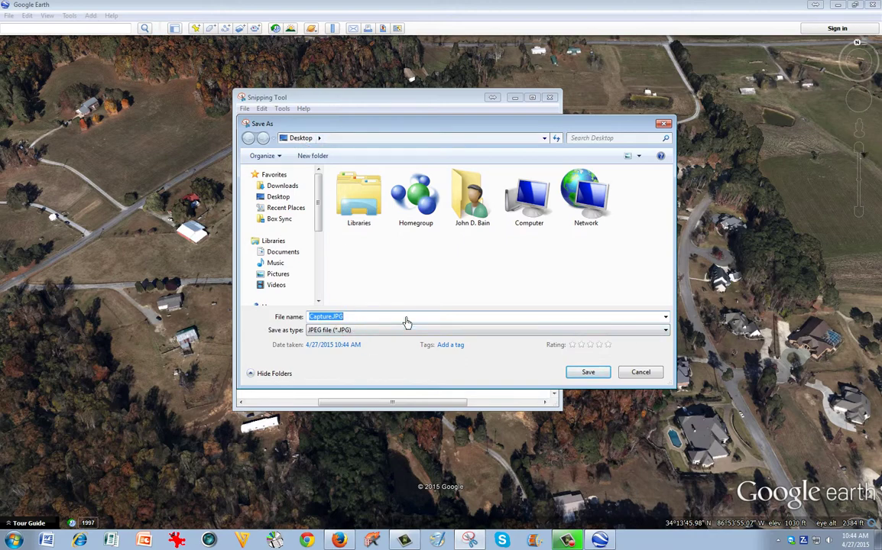
{"action": "type", "text": "Farm"}
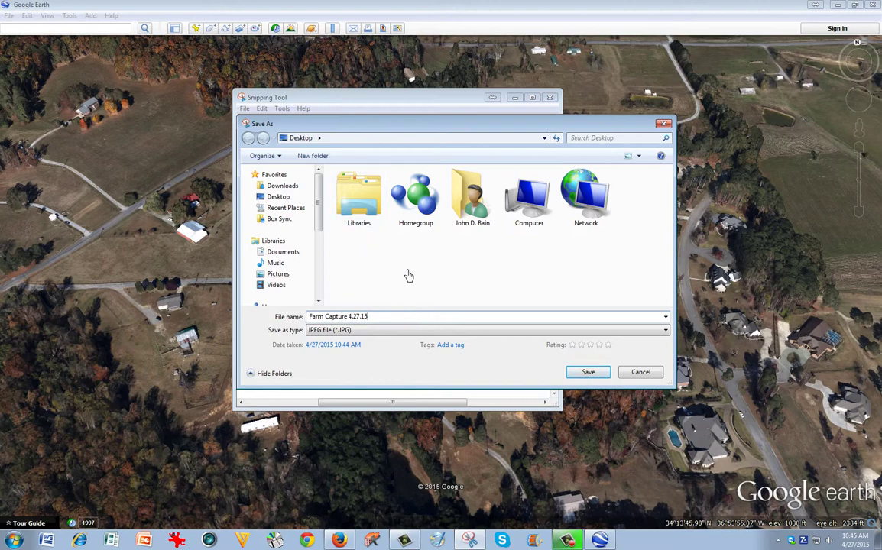
{"action": "left_click", "coordinate": [590, 374]}
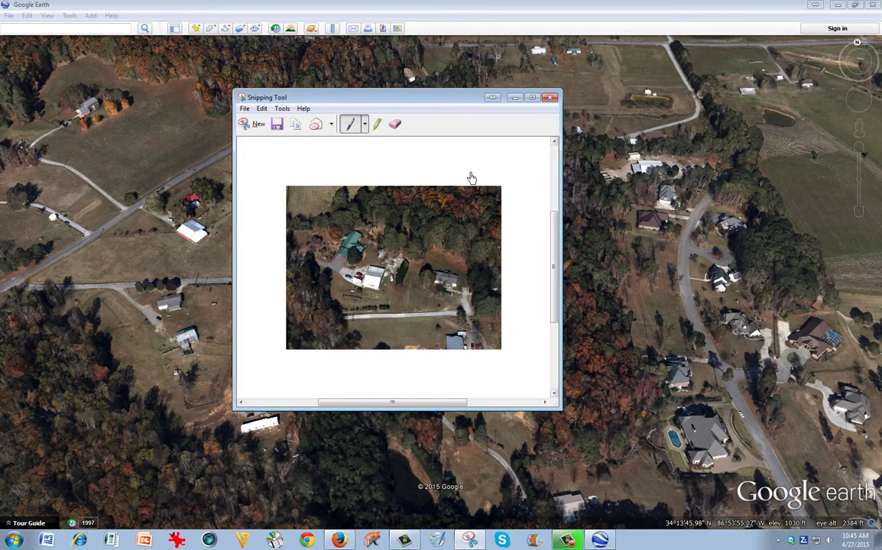
{"action": "left_click", "coordinate": [551, 98]}
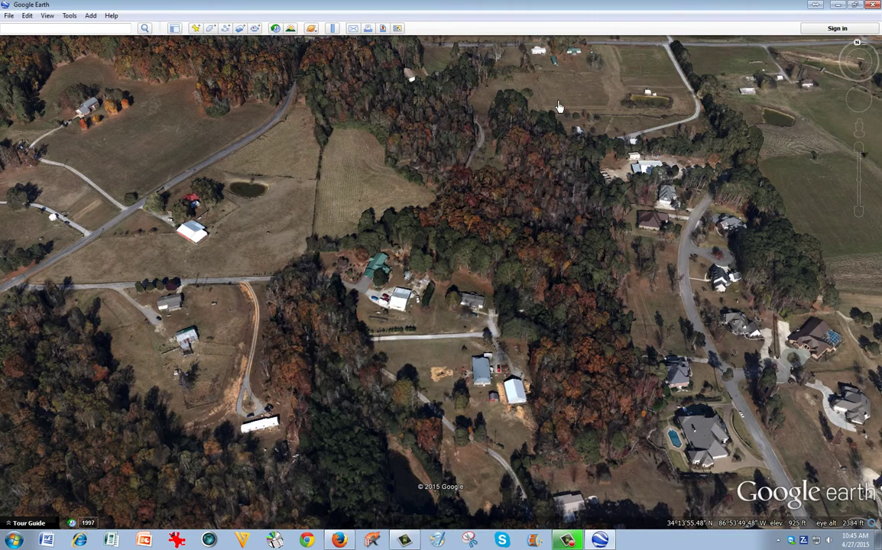
- Minimize Google Earth, move the Farm Capture file to an open area of the desktop, and open it in IrfanView
{"action": "left_click", "coordinate": [840, 7]}
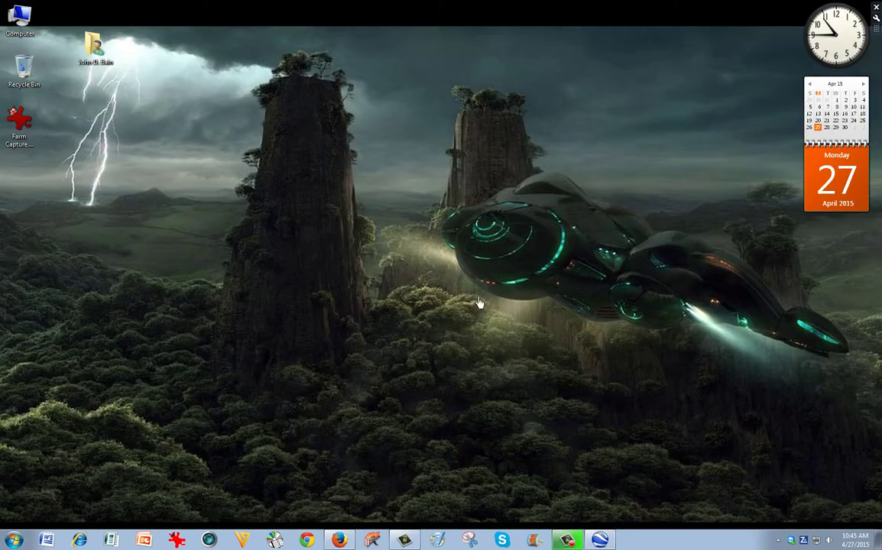
{"action": "left_click_drag", "start_coordinate": [25, 135], "coordinate": [186, 168]}
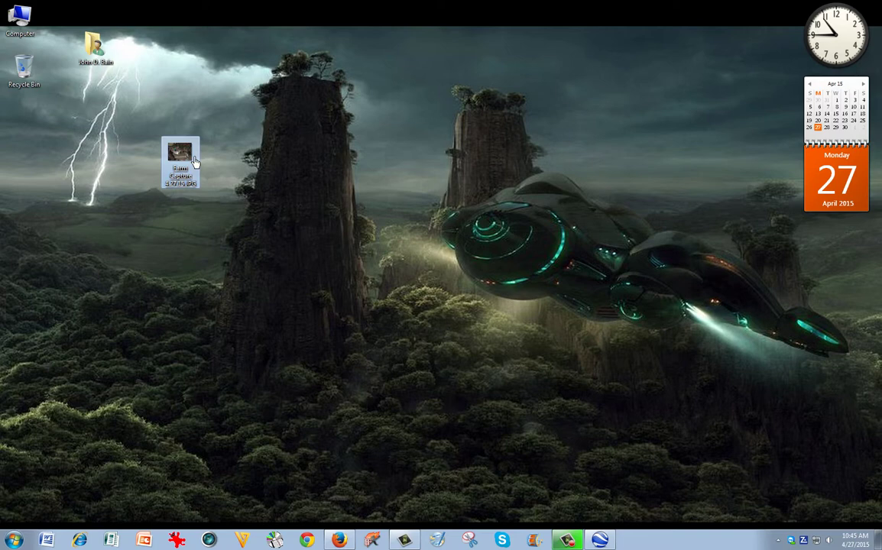
{"action": "key", "text": "Return"}
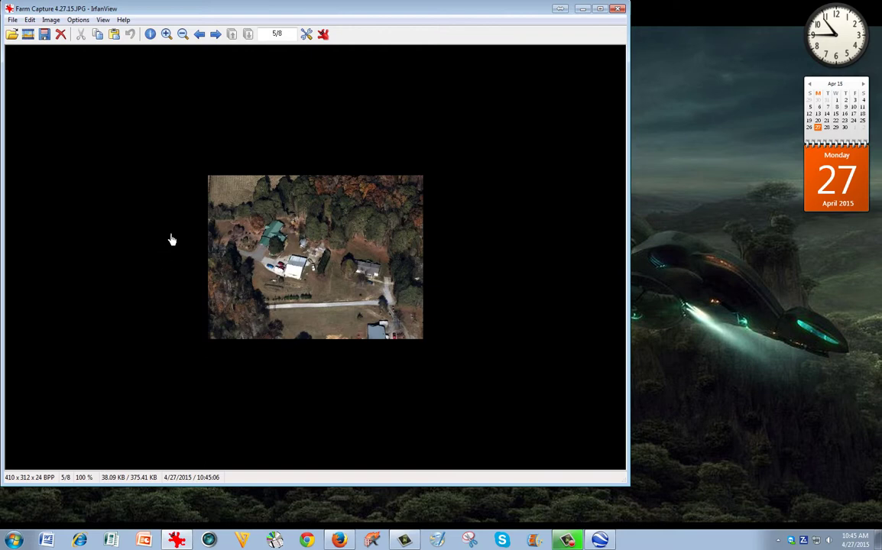
- Examine the farm capture at larger and smaller magnifications, and close the image viewer
{"action": "left_click", "coordinate": [170, 35]}
{"action": "left_click", "coordinate": [172, 37]}
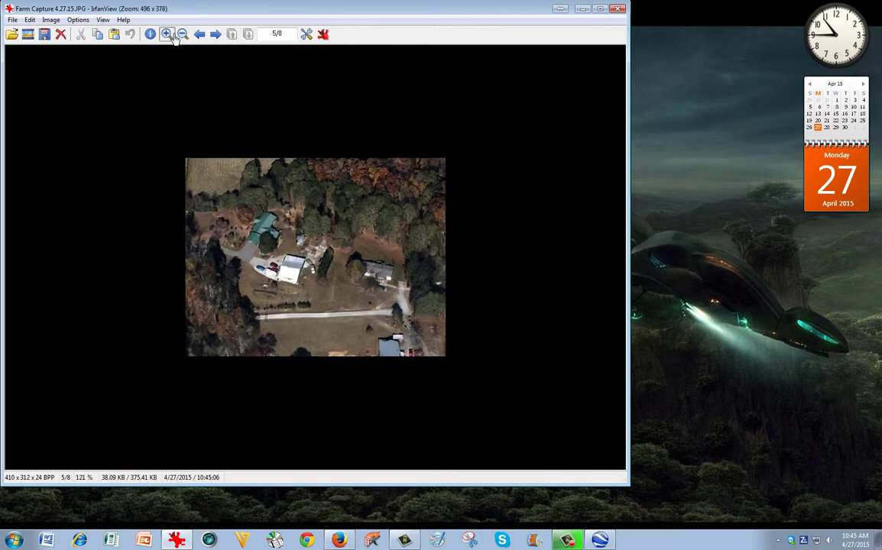
{"action": "left_click", "coordinate": [172, 37]}
{"action": "left_click", "coordinate": [171, 37]}
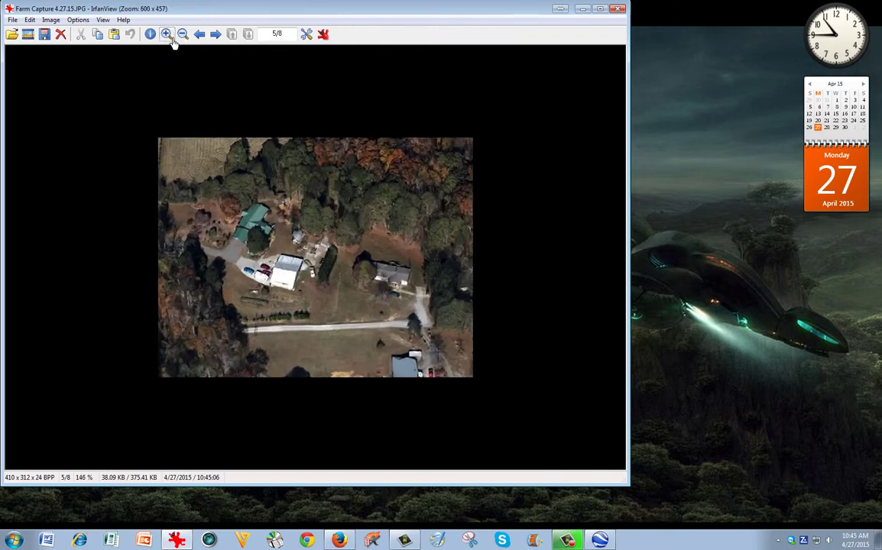
{"action": "left_click", "coordinate": [166, 34]}
{"action": "left_click", "coordinate": [166, 35]}
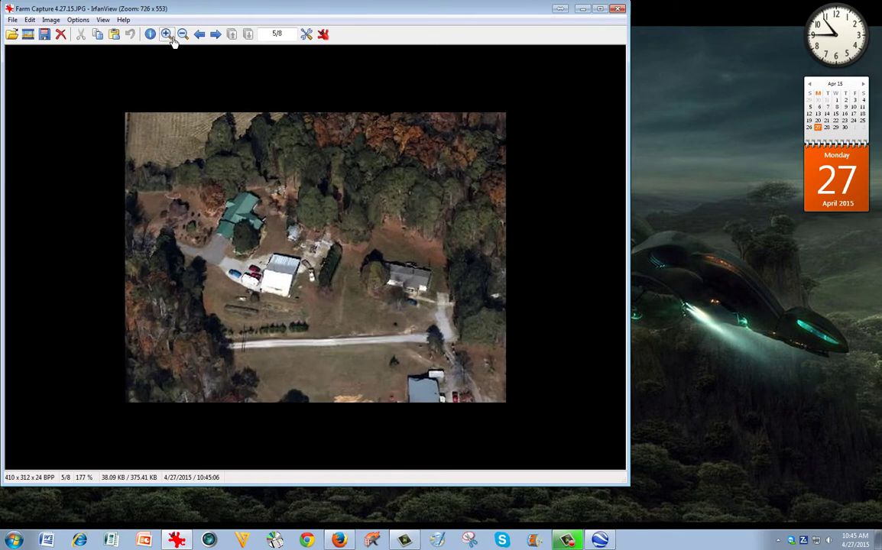
{"action": "left_click", "coordinate": [166, 35]}
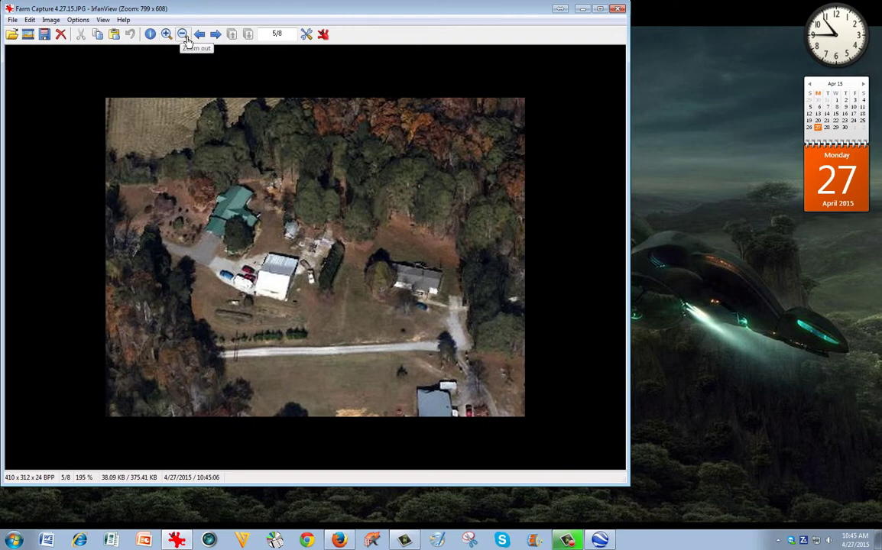
{"action": "left_click", "coordinate": [183, 35]}
{"action": "left_click", "coordinate": [183, 35]}
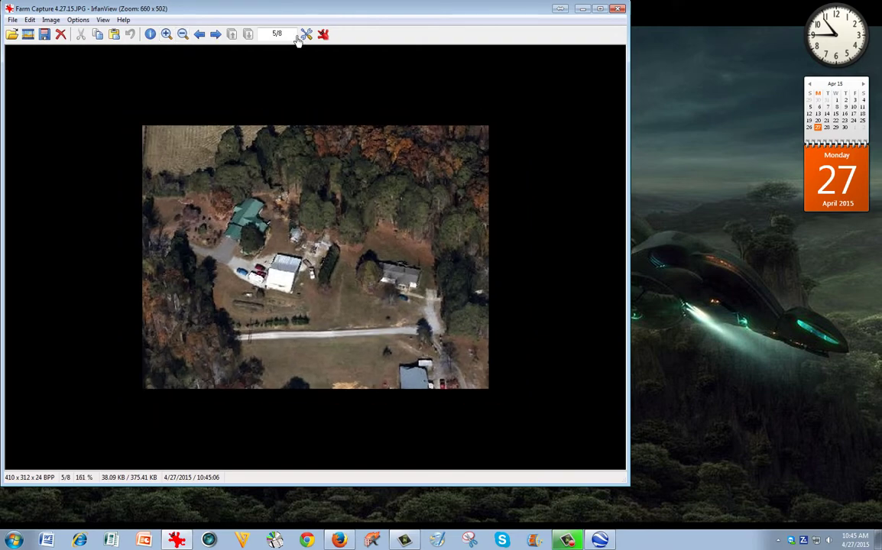
{"action": "left_click", "coordinate": [618, 9]}
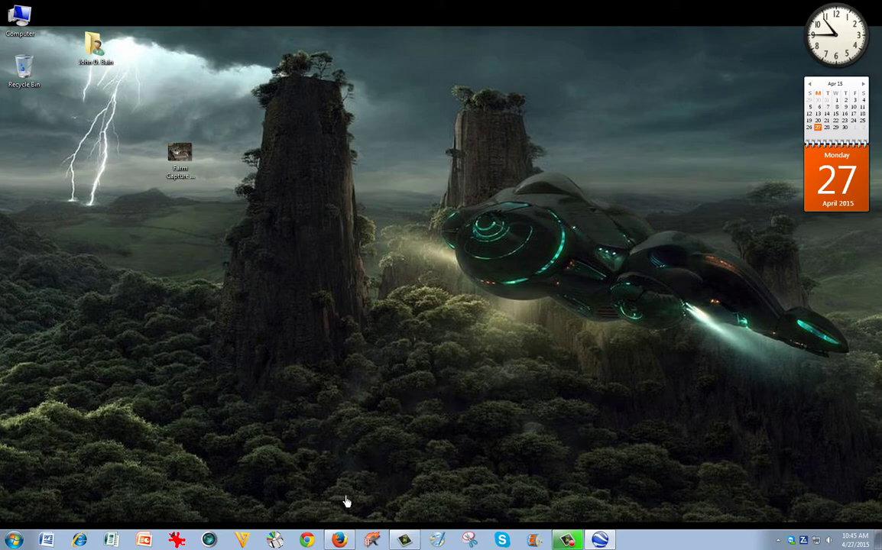
- Switch to Gmail in Firefox and compose a message to the chosen contact with the subject "Farm Capture"
{"action": "left_click", "coordinate": [340, 540]}
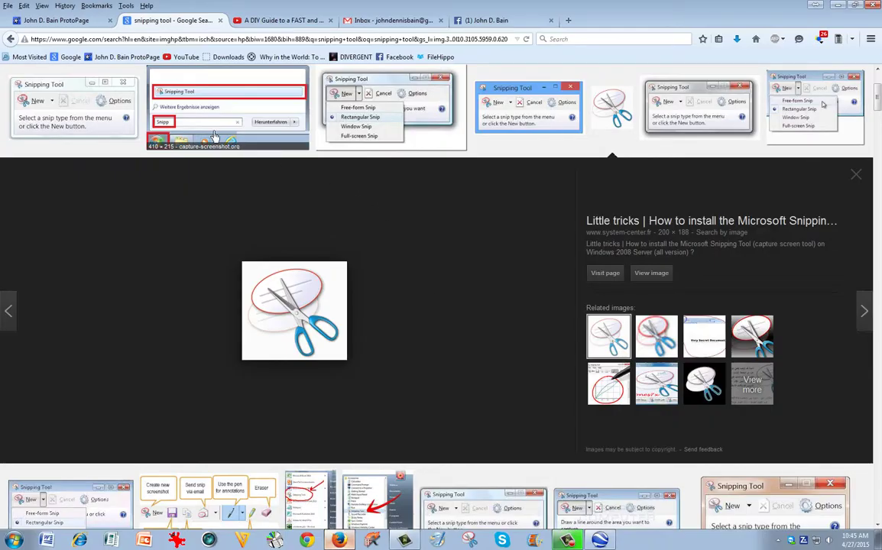
{"action": "left_click", "coordinate": [390, 22]}
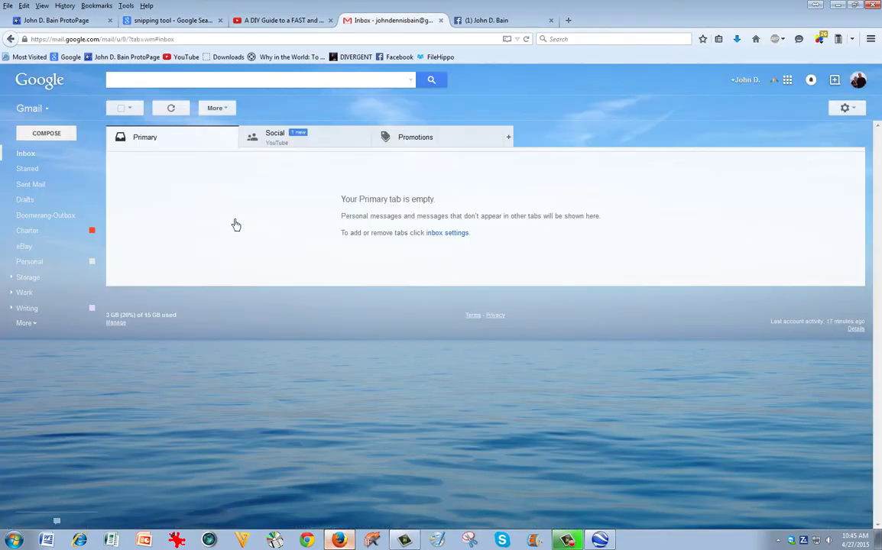
{"action": "left_click", "coordinate": [47, 135]}
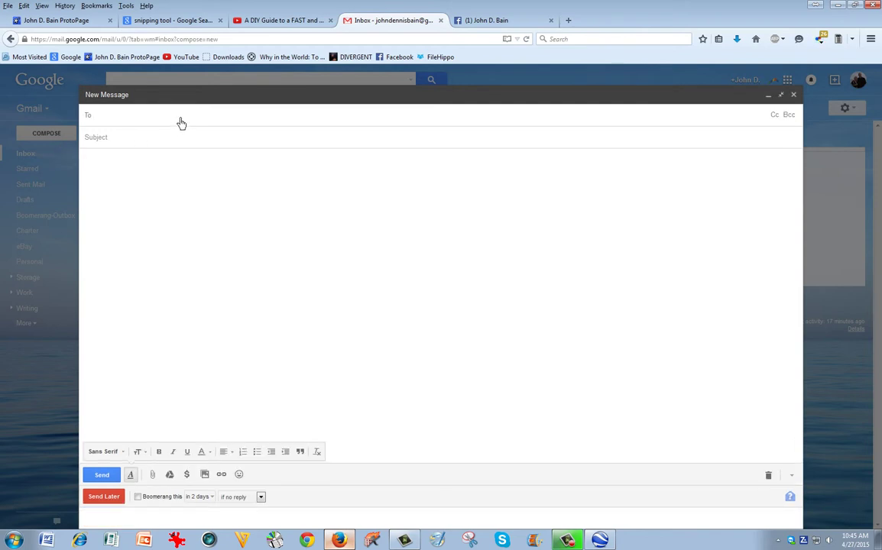
{"action": "type", "text": "Lar"}
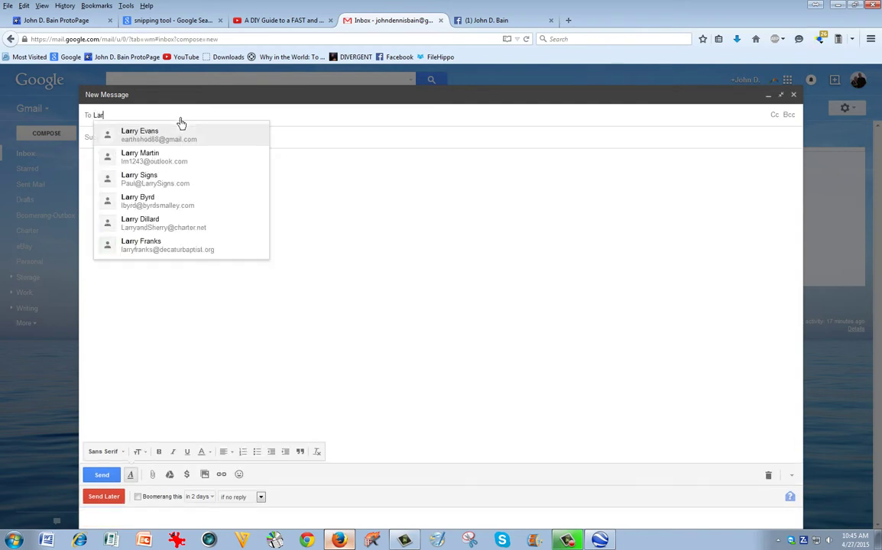
{"action": "left_click", "coordinate": [157, 161]}
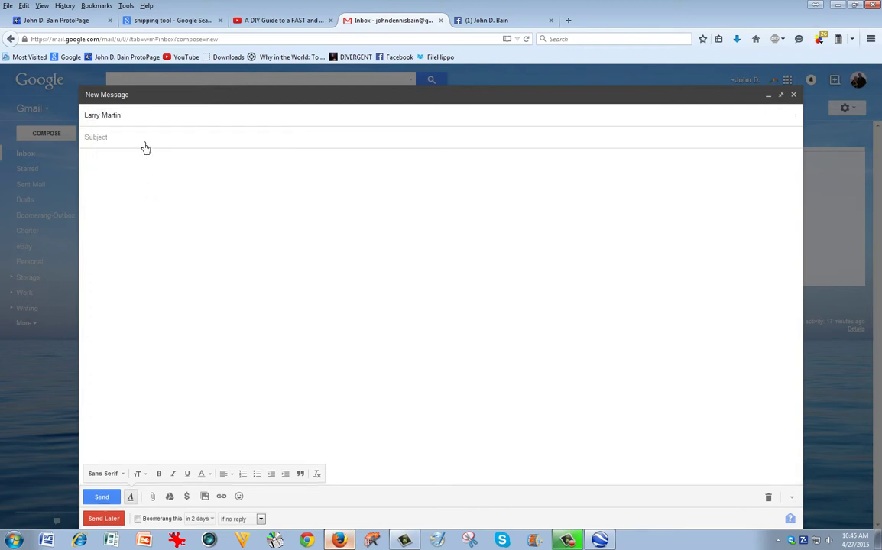
{"action": "type", "text": "Farm Capture"}
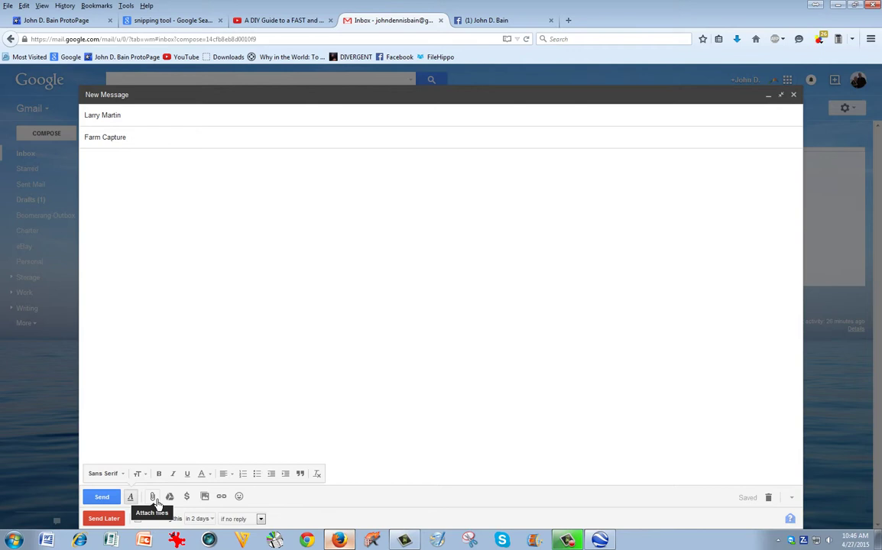
- Attach the file Farm Capture 4.27.15.JPG from the Desktop to the message
{"action": "left_click", "coordinate": [154, 498]}
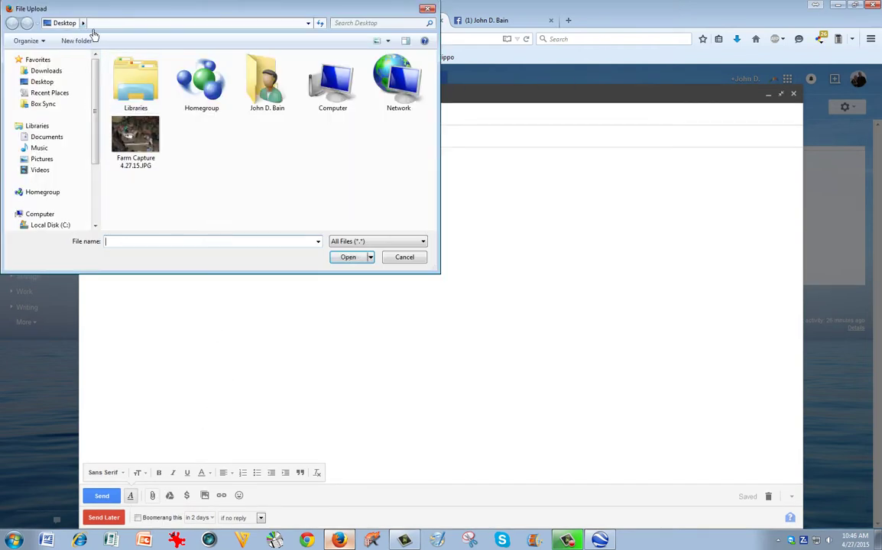
{"action": "left_click", "coordinate": [309, 23]}
{"action": "left_click", "coordinate": [310, 23]}
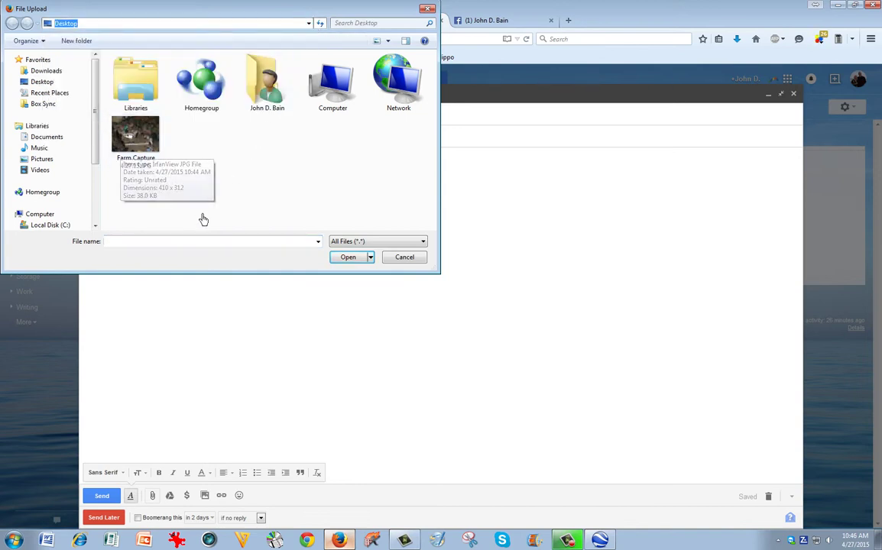
{"action": "left_click", "coordinate": [136, 137]}
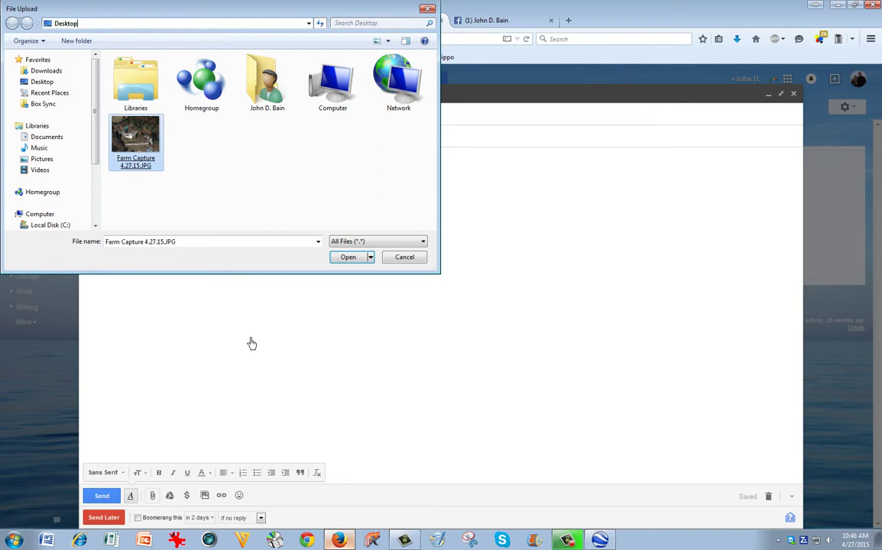
{"action": "key", "text": "Return"}
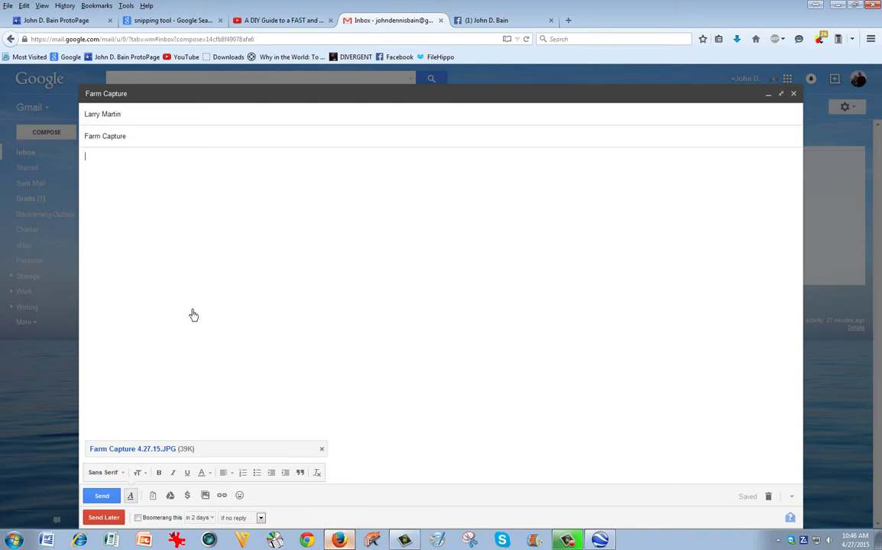
- Send the message and check it in the Sent Mail folder, minimizing the browser when done
{"action": "left_click", "coordinate": [103, 497]}
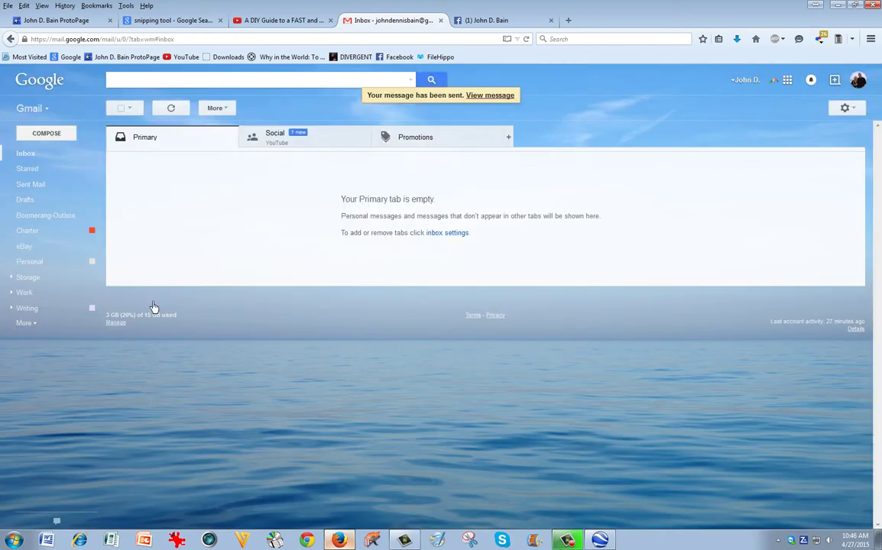
{"action": "left_click", "coordinate": [48, 192]}
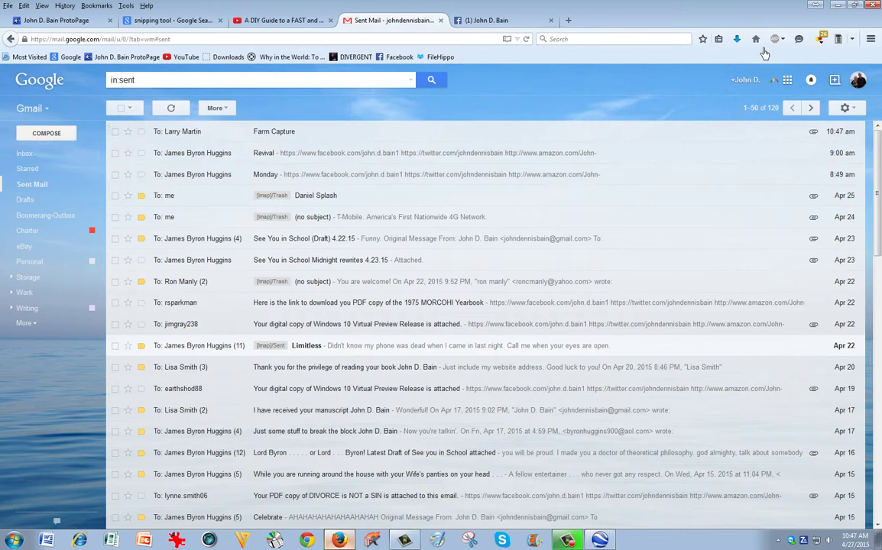
{"action": "left_click", "coordinate": [838, 7]}
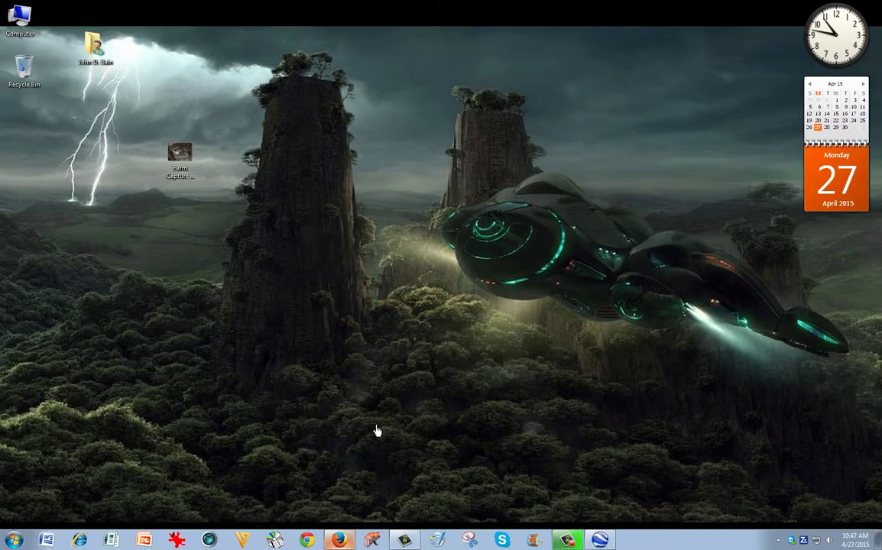
- Switch to Google Earth and zoom in on the farm, framing the green-roofed farmhouse and white building
{"action": "left_click", "coordinate": [601, 541]}
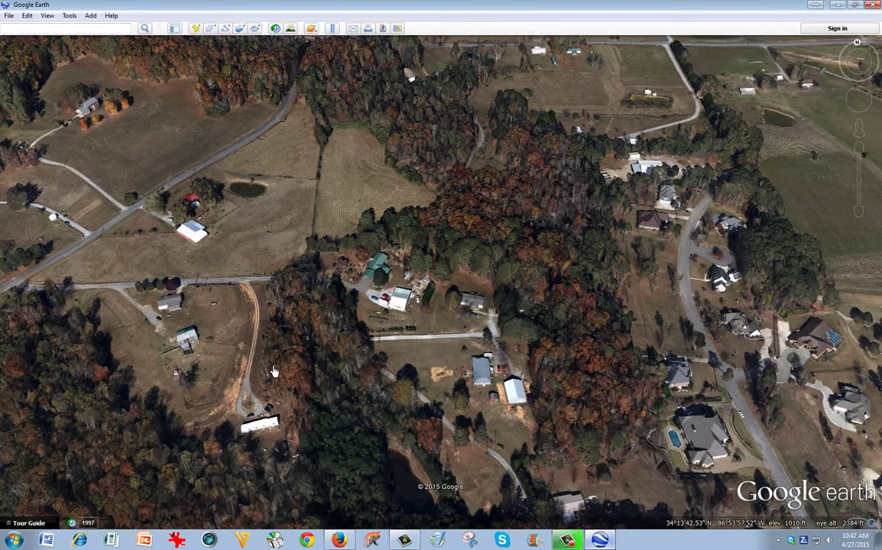
{"action": "scroll", "coordinate": [403, 357], "scroll_direction": "up", "scroll_amount": 3}
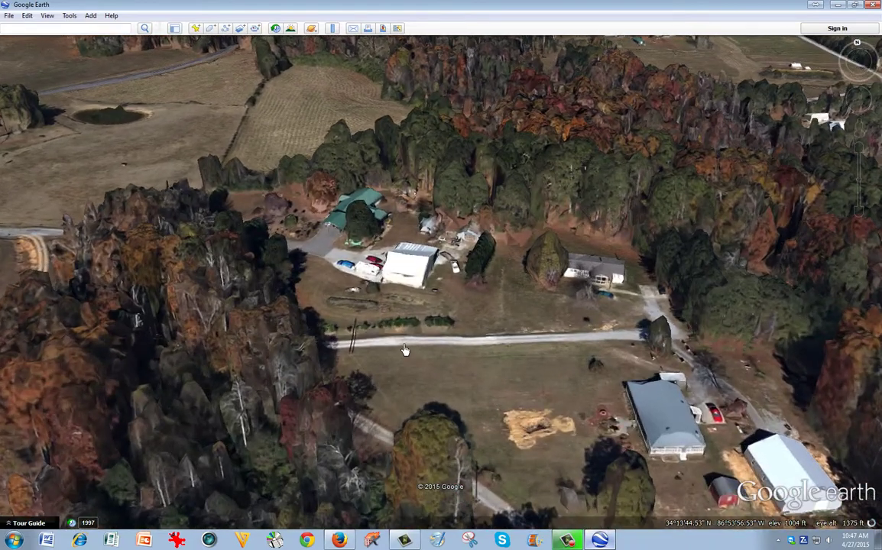
{"action": "scroll", "coordinate": [409, 343], "scroll_direction": "up", "scroll_amount": 2}
{"action": "left_click_drag", "start_coordinate": [415, 322], "coordinate": [404, 357]}
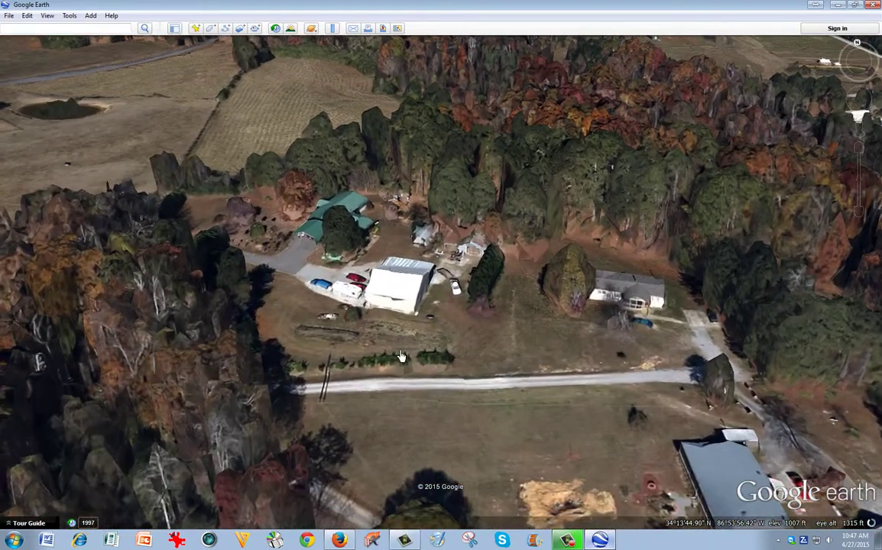
- Open Snipping Tool and take two trial rectangular snips, one of the small sheds behind the white building and one of the woods
{"action": "left_click", "coordinate": [472, 541]}
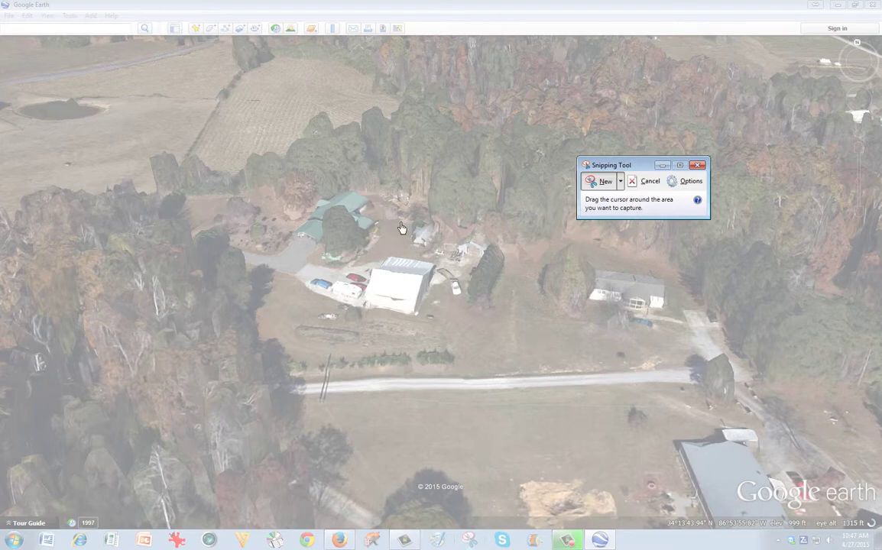
{"action": "left_click_drag", "start_coordinate": [396, 218], "coordinate": [462, 253]}
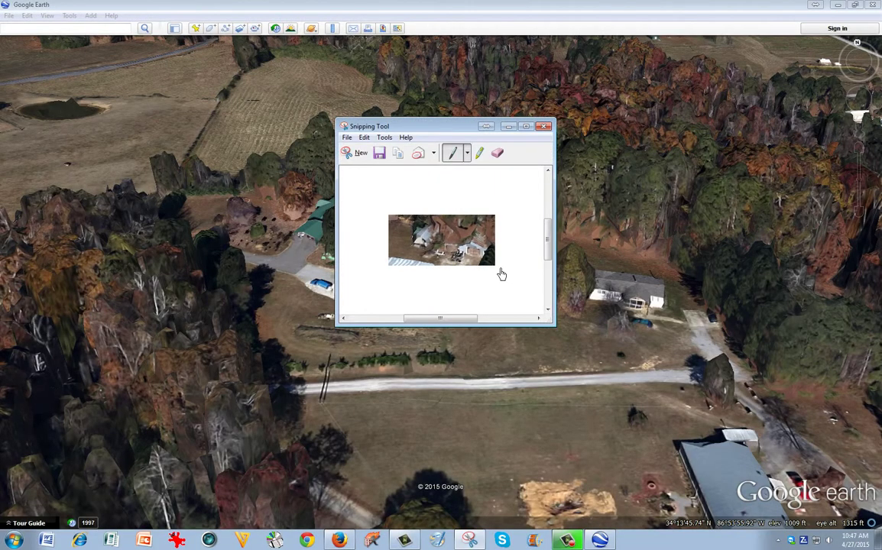
{"action": "left_click", "coordinate": [368, 159]}
{"action": "left_click_drag", "start_coordinate": [131, 157], "coordinate": [226, 306]}
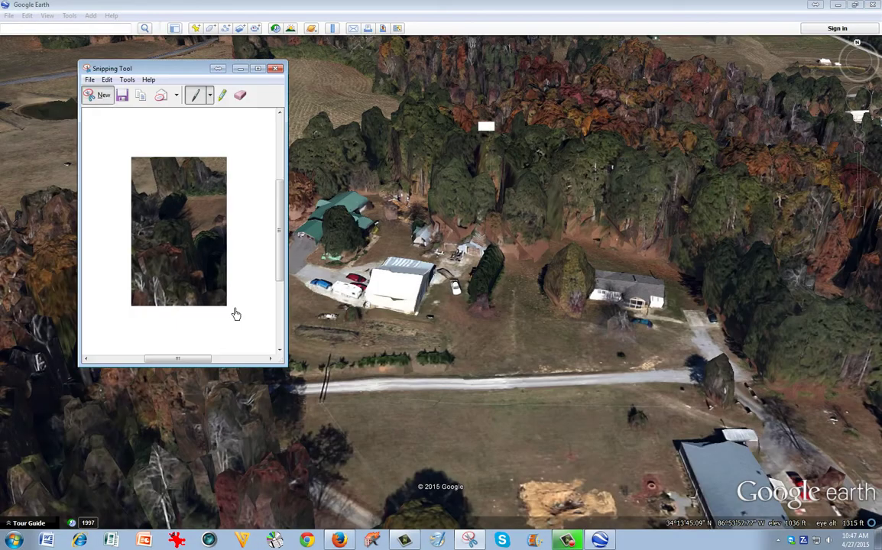
- Capture a new rectangular snip from the tree line above the green-roofed farmhouse down to the gravel road below the white building
{"action": "left_click", "coordinate": [105, 95]}
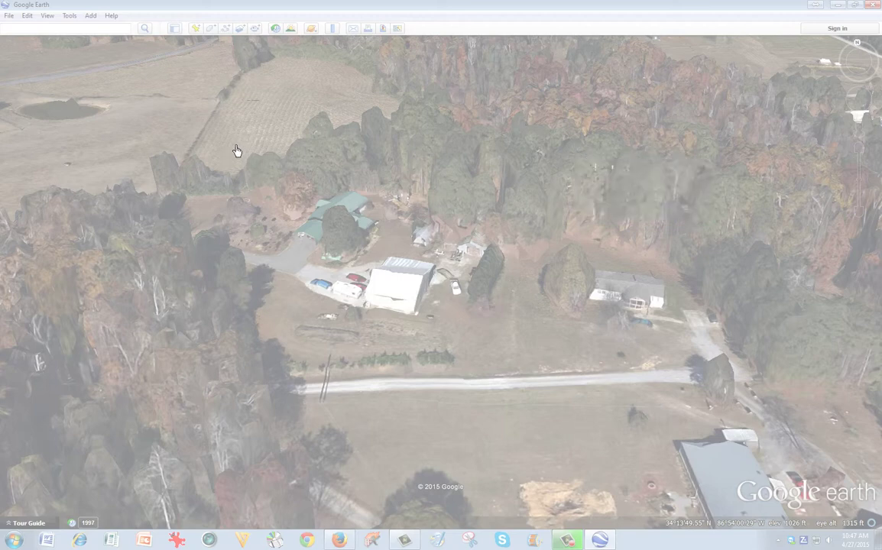
{"action": "left_click_drag", "start_coordinate": [237, 151], "coordinate": [595, 396]}
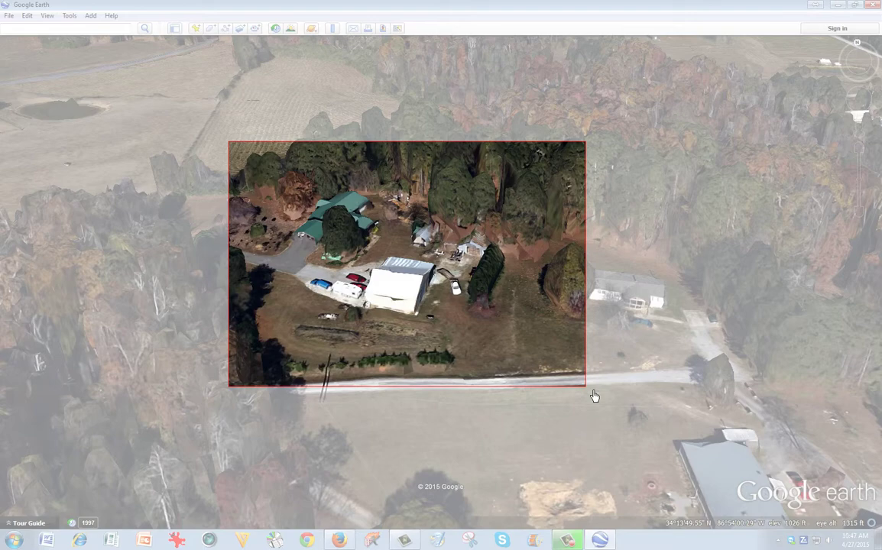
{"action": "left_click_drag", "start_coordinate": [595, 396], "coordinate": [595, 395]}
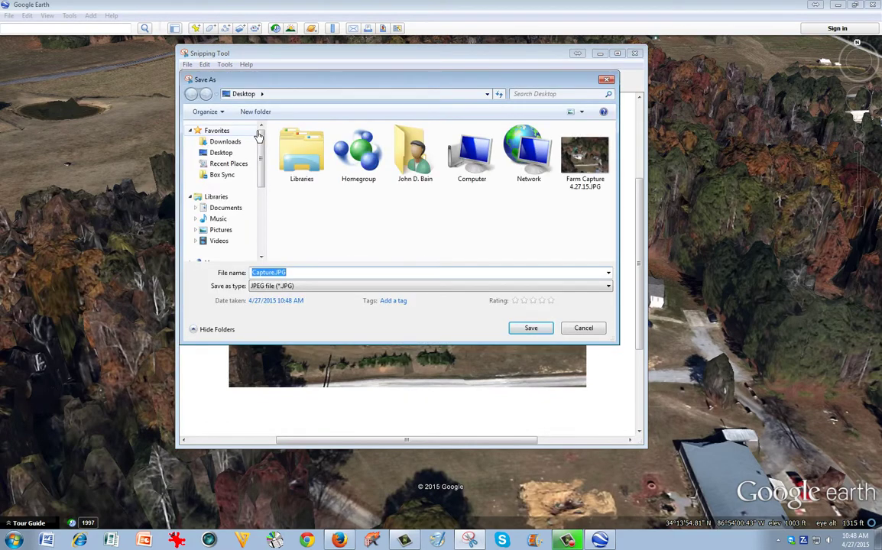
- Save the snip to the Desktop as a JPEG file named "Farm Capture 2", and close Snipping Tool
{"action": "type", "text": "Farm"}
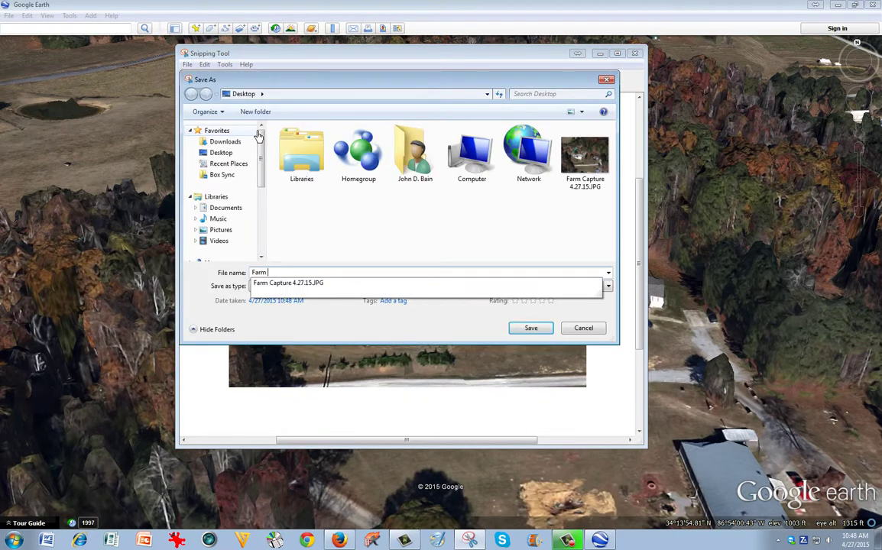
{"action": "type", "text": " Capture 2"}
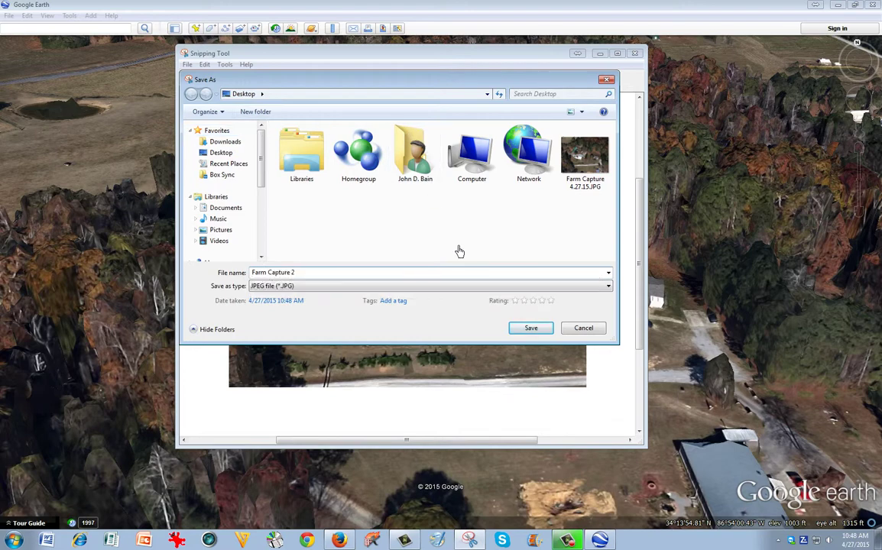
{"action": "left_click", "coordinate": [542, 330]}
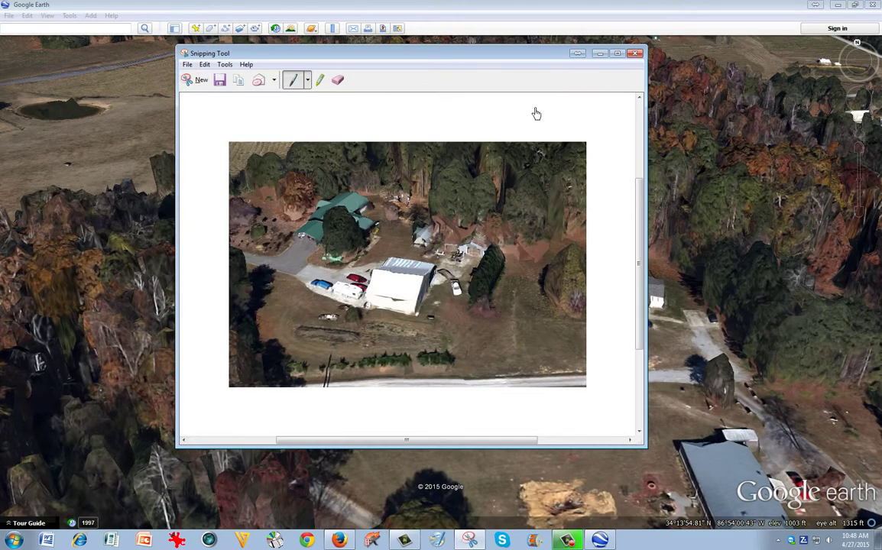
{"action": "left_click", "coordinate": [634, 52]}
- Minimize Google Earth, move the Farm Capture 2 file to an open desktop area, and open the Computer window clear of both captures
{"action": "left_click", "coordinate": [843, 6]}
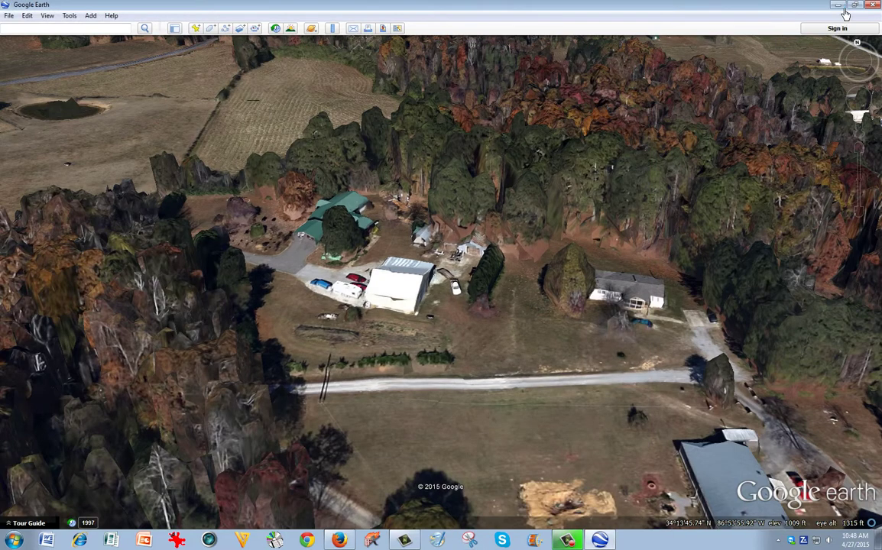
{"action": "left_click_drag", "start_coordinate": [20, 118], "coordinate": [218, 223]}
{"action": "double_click", "coordinate": [19, 19]}
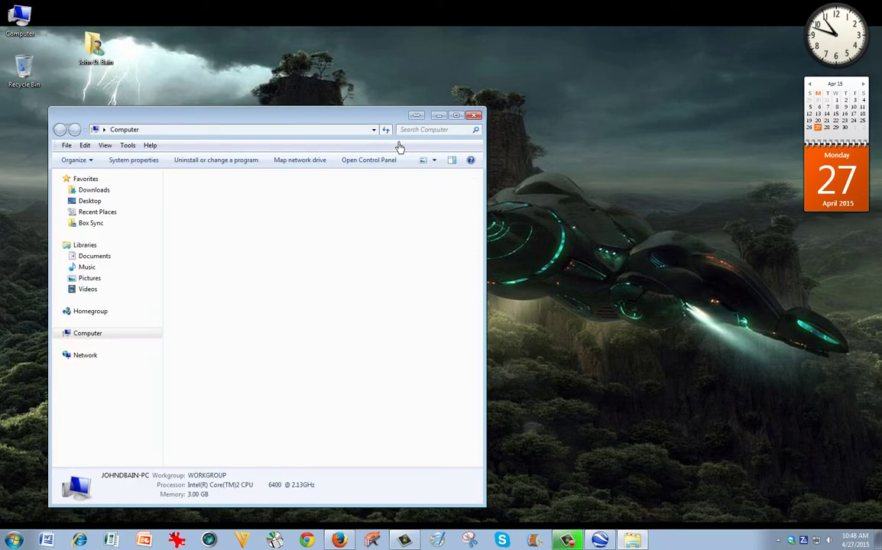
{"action": "left_click_drag", "start_coordinate": [263, 130], "coordinate": [569, 77]}
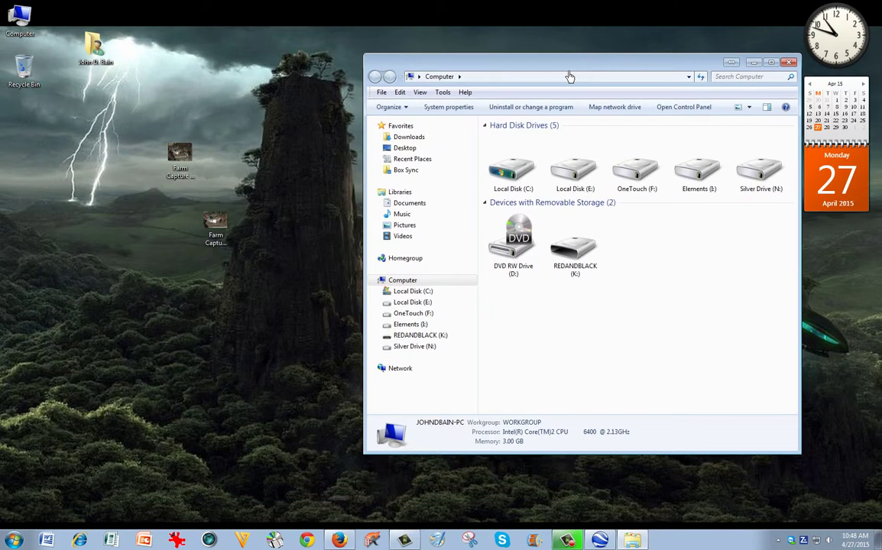
- Create a new folder named "Google Earth Images" in the Pictures library
{"action": "left_click", "coordinate": [420, 225]}
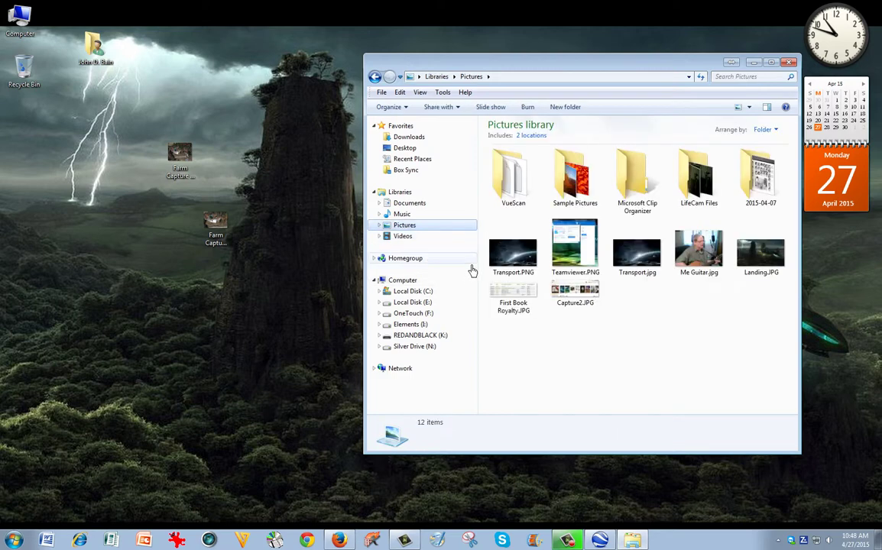
{"action": "left_click", "coordinate": [565, 108]}
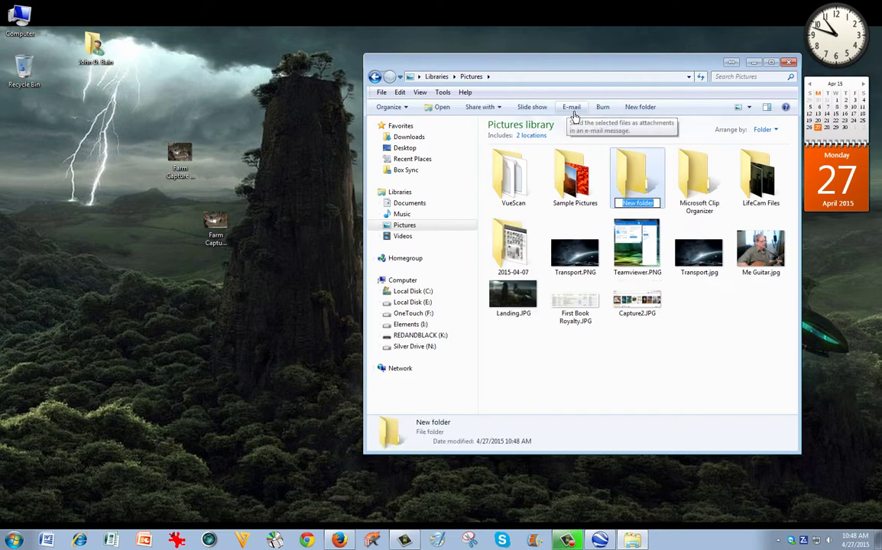
{"action": "type", "text": "Google Earth"}
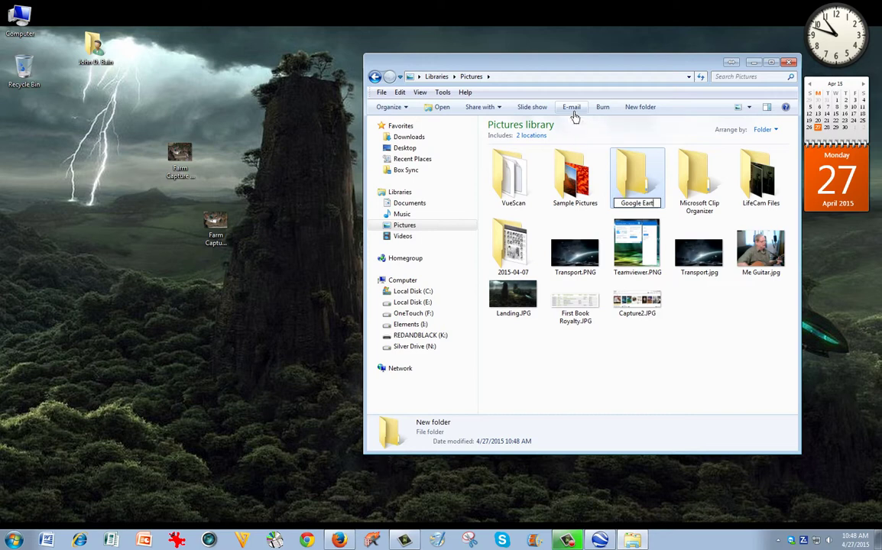
{"action": "type", "text": " Images"}
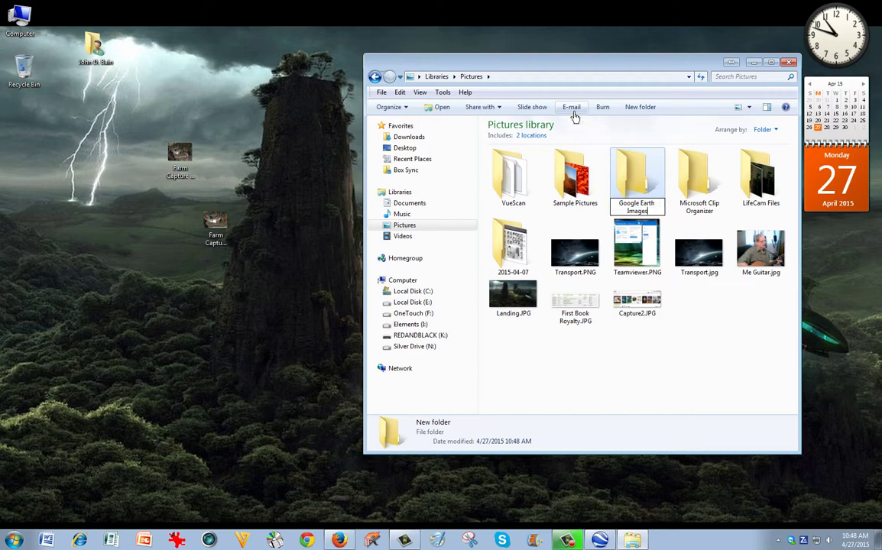
{"action": "left_click", "coordinate": [660, 356]}
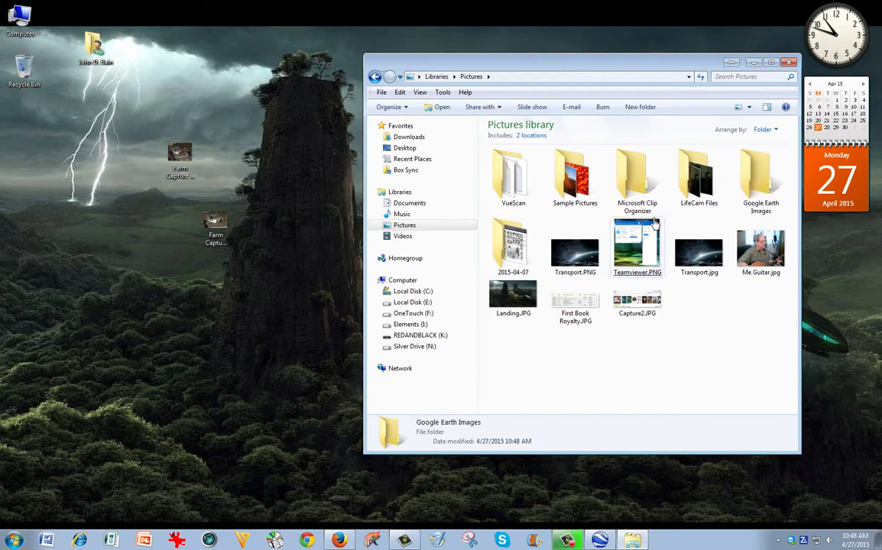
- Open the Google Earth Images folder and move both Farm Capture files from the desktop into it
{"action": "left_click", "coordinate": [648, 188]}
{"action": "double_click", "coordinate": [773, 186]}
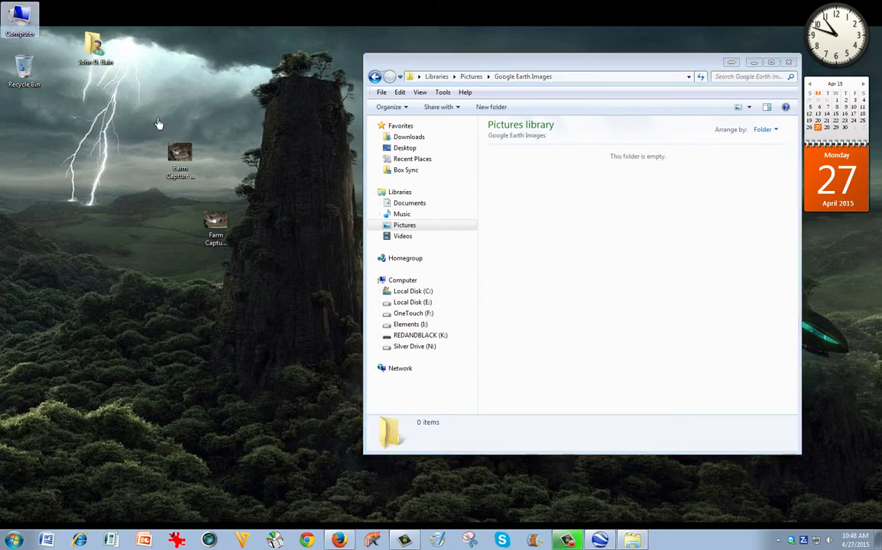
{"action": "left_click_drag", "start_coordinate": [153, 113], "coordinate": [621, 311]}
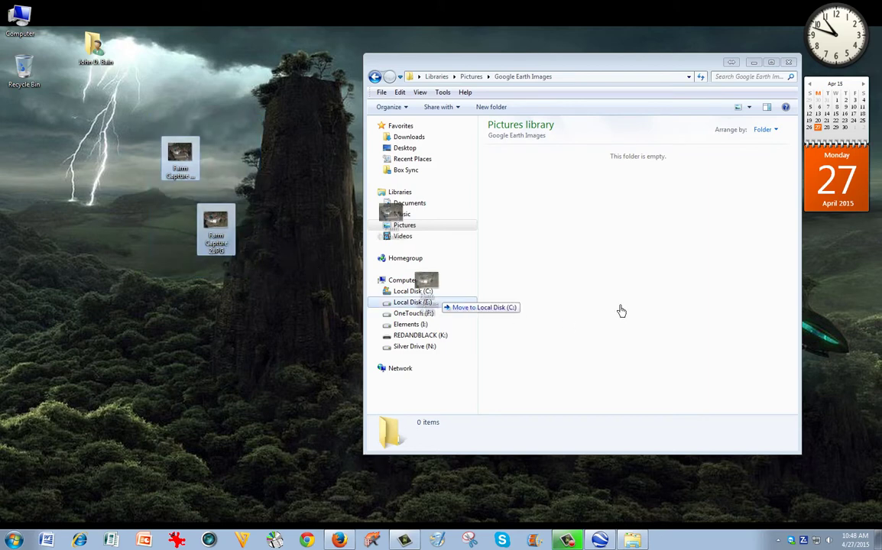
- Finish moving both Farm Capture files into the Google Earth Images folder and close its window
{"action": "left_click_drag", "start_coordinate": [622, 311], "coordinate": [621, 312]}
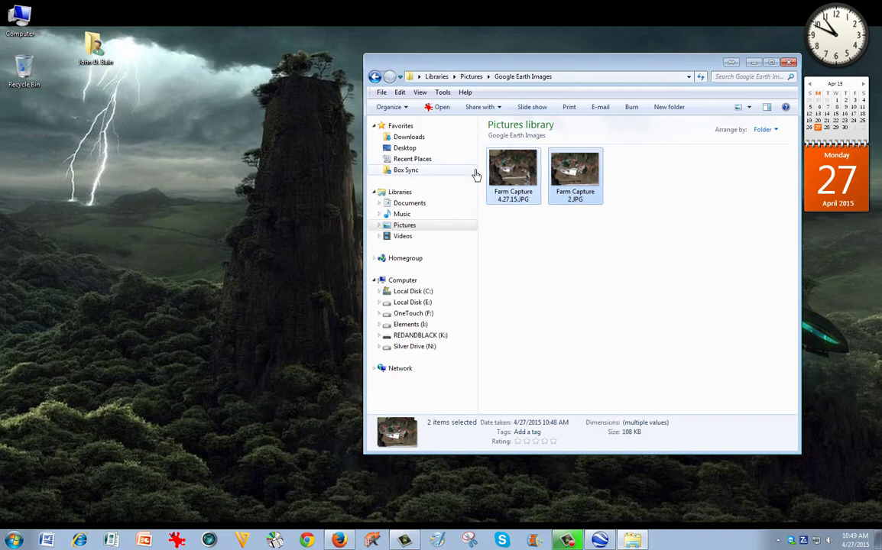
{"action": "left_click", "coordinate": [790, 64]}
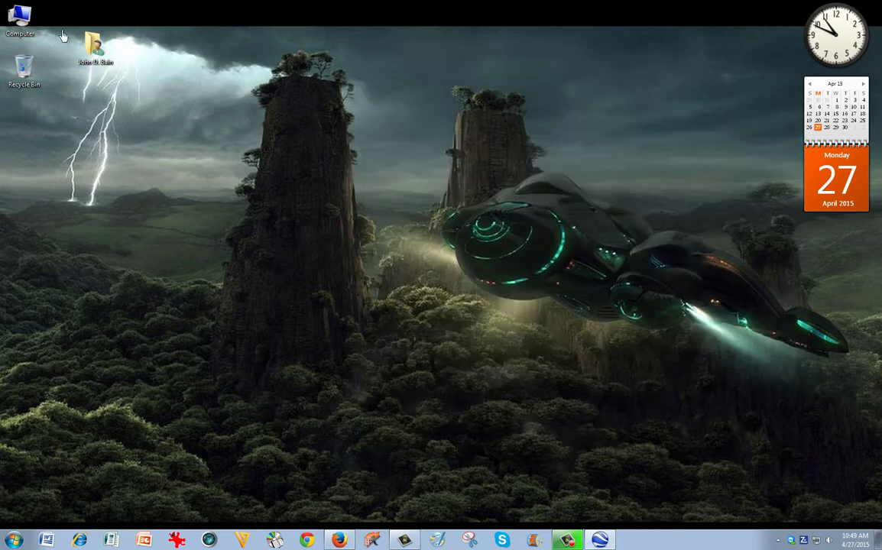
- Reopen the Google Earth Images folder in the Pictures library, view Farm Capture 2.JPG in the image viewer, and close the viewer
{"action": "double_click", "coordinate": [19, 19]}
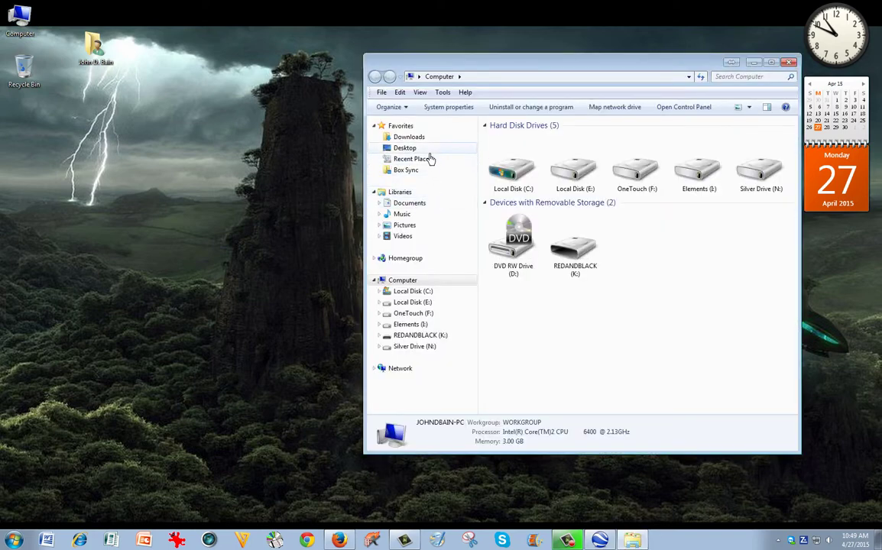
{"action": "left_click", "coordinate": [417, 227]}
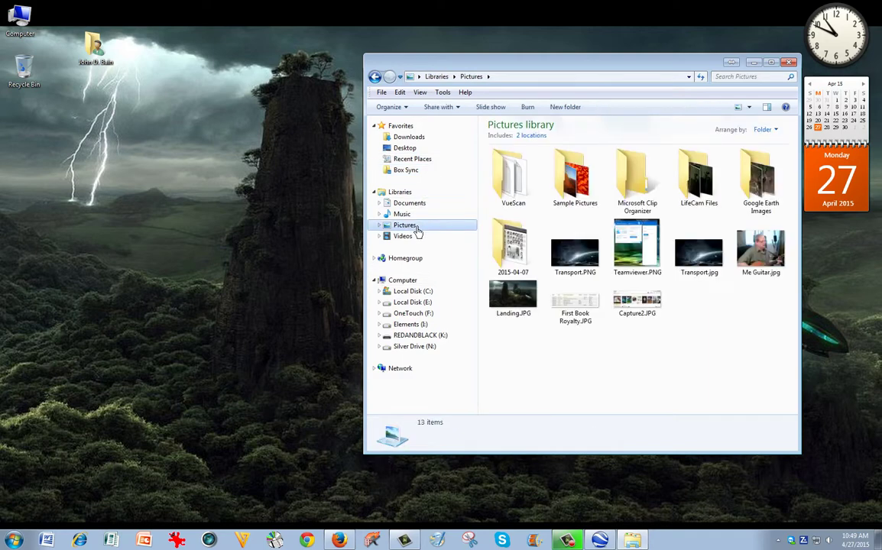
{"action": "double_click", "coordinate": [774, 184]}
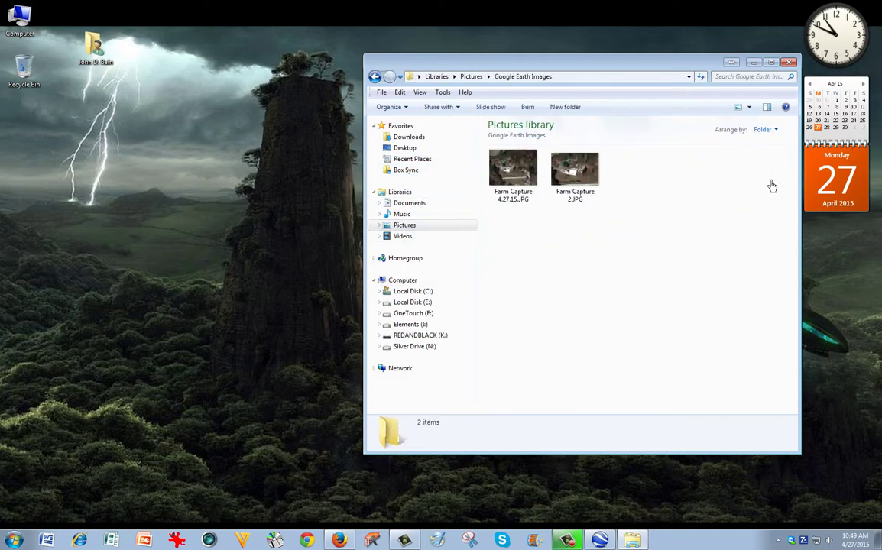
{"action": "left_click", "coordinate": [575, 172]}
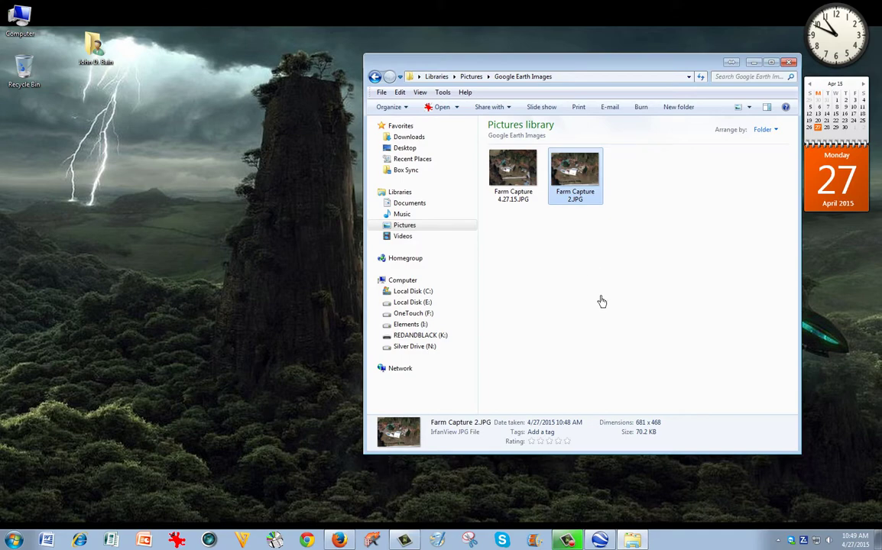
{"action": "key", "text": "Return"}
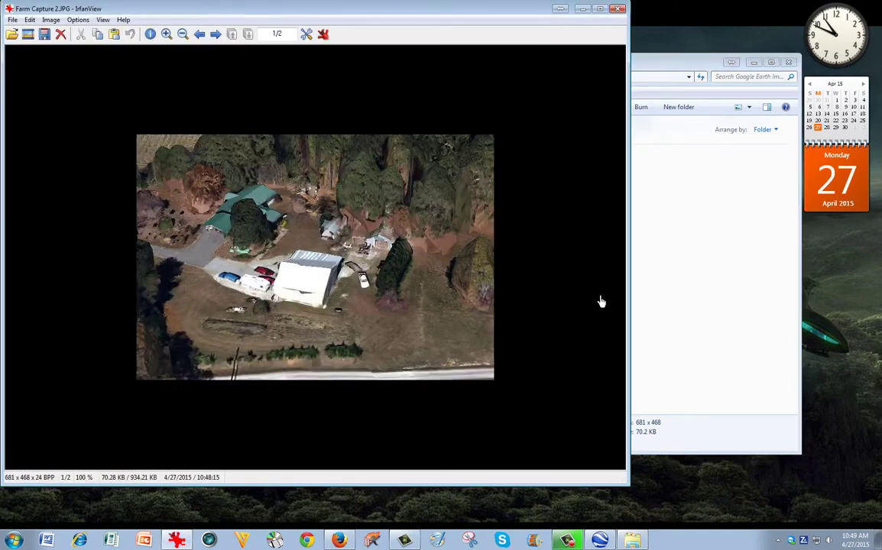
{"action": "left_click", "coordinate": [618, 10]}
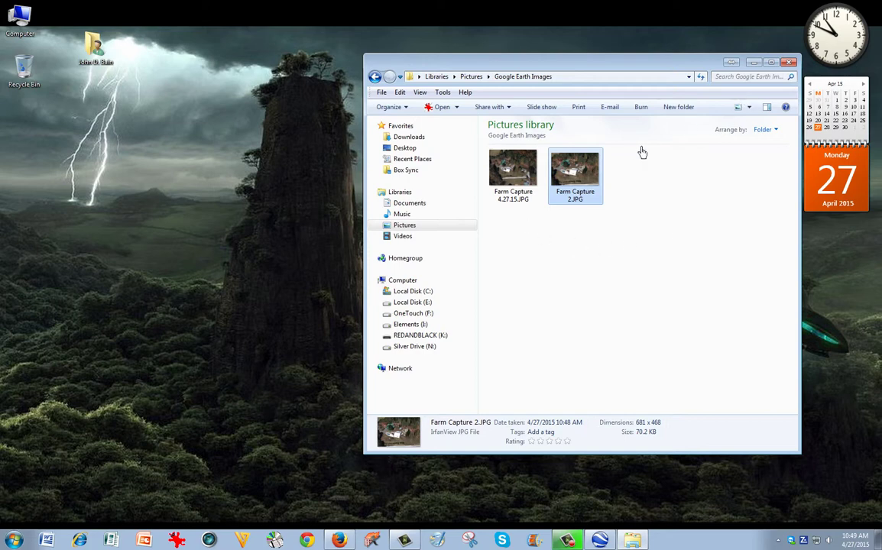
- Change the Google Earth Images folder view to Details and close the folder window
{"action": "left_click", "coordinate": [749, 108]}
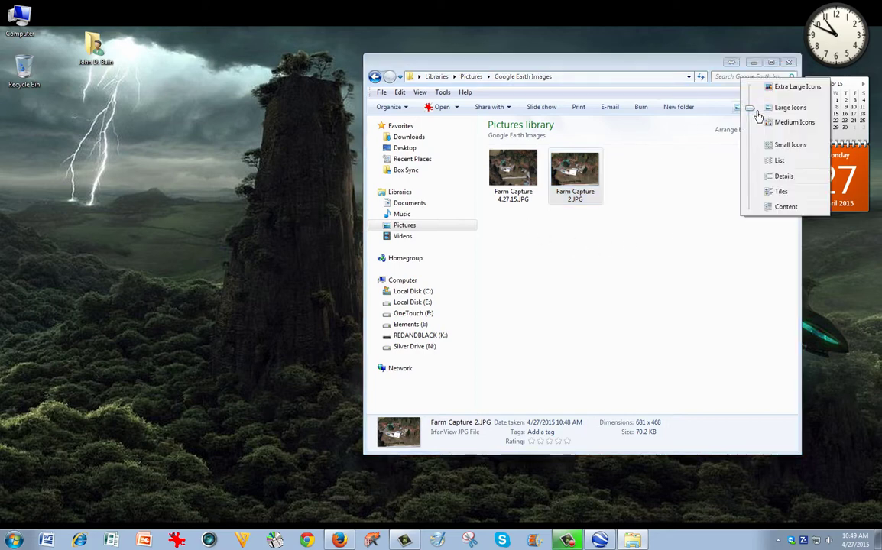
{"action": "left_click", "coordinate": [778, 178]}
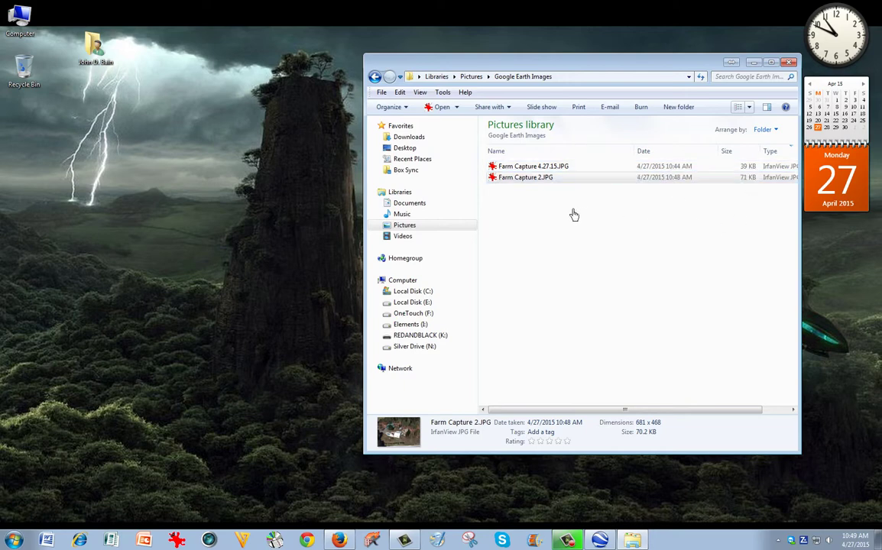
{"action": "left_click", "coordinate": [789, 62]}
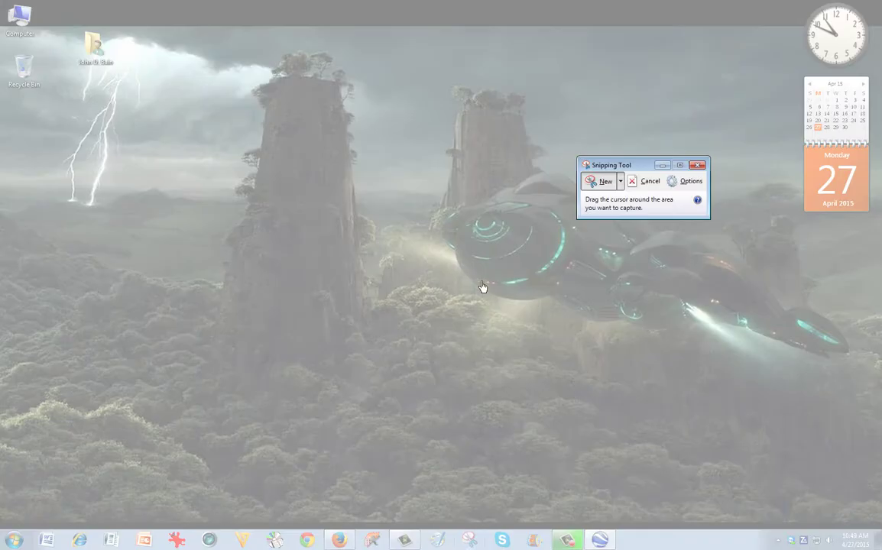
- Move the Snipping Tool window clear of the spaceship on the desktop wallpaper, capture the spaceship area, and discard the snip
{"action": "left_click_drag", "start_coordinate": [651, 168], "coordinate": [313, 107]}
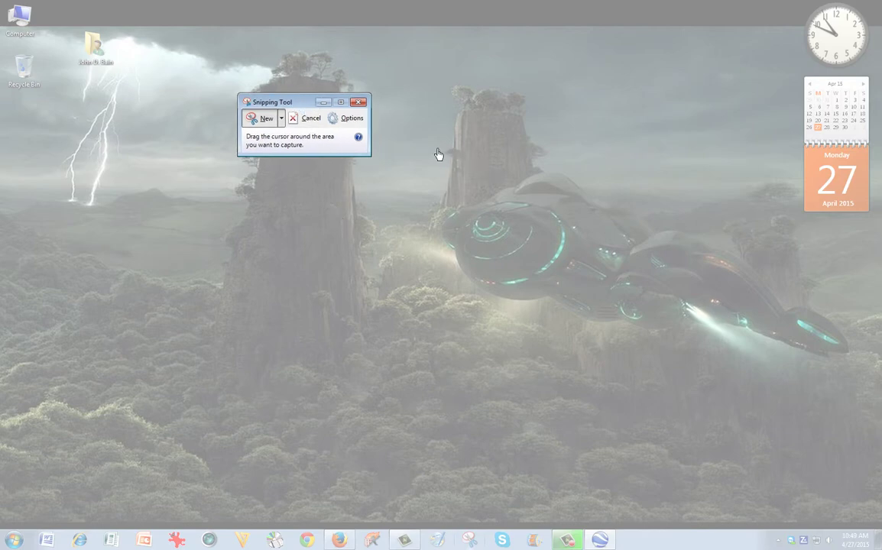
{"action": "left_click_drag", "start_coordinate": [413, 145], "coordinate": [869, 424]}
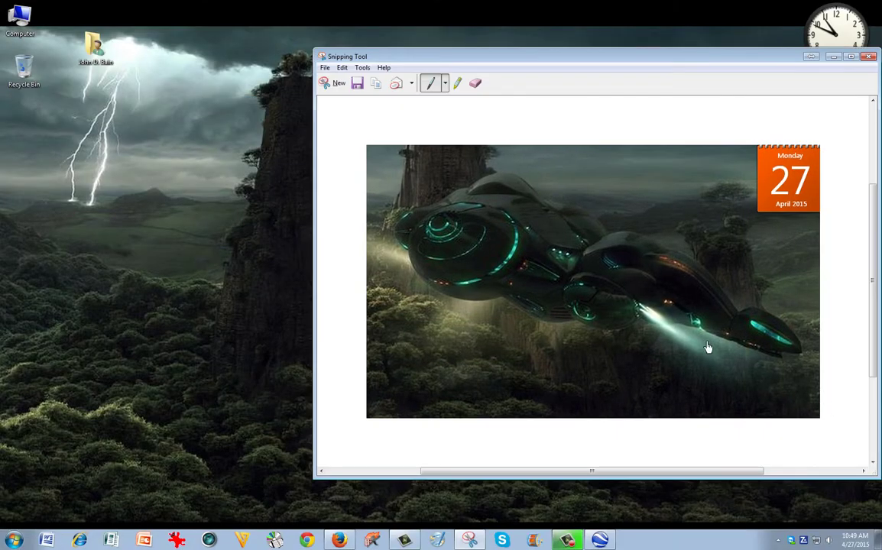
{"action": "left_click", "coordinate": [870, 58]}
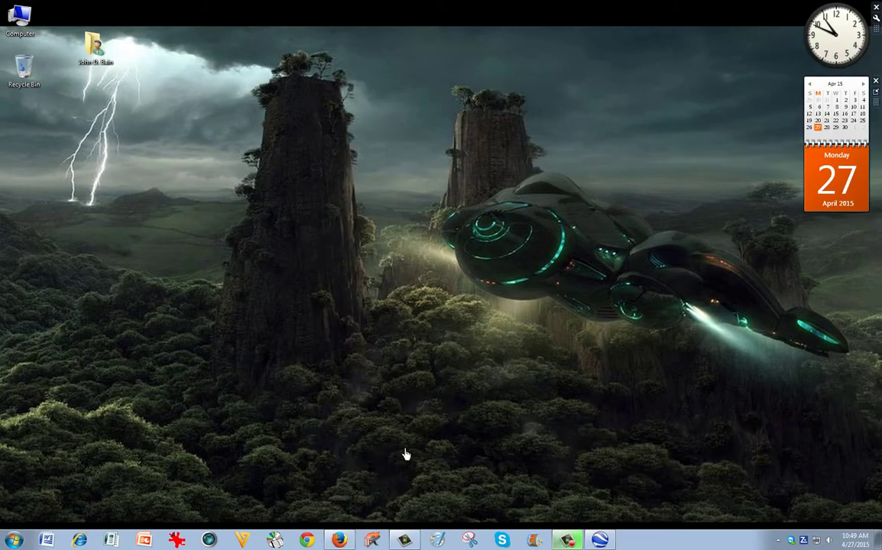
- Switch to Firefox, capture the portrait photo in the Facebook profile's website post with Snipping Tool, and discard the snip
{"action": "left_click", "coordinate": [387, 485]}
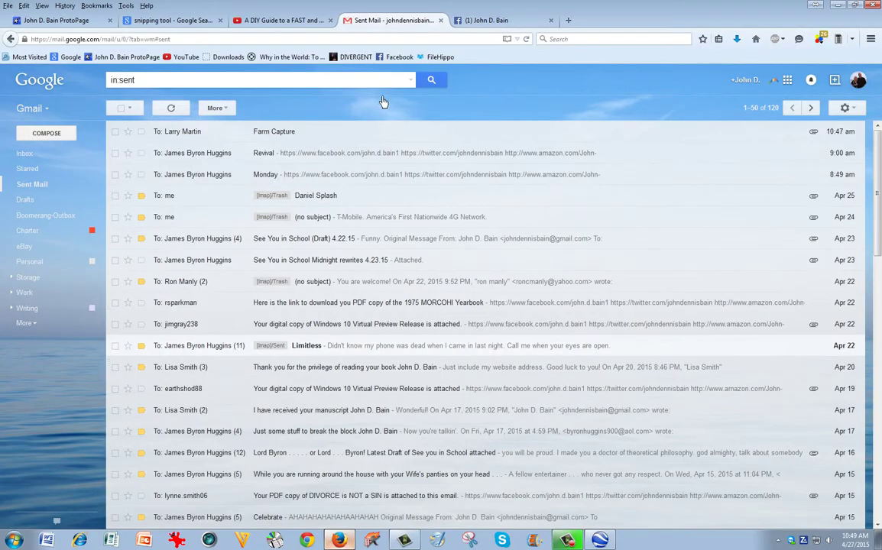
{"action": "left_click", "coordinate": [483, 20]}
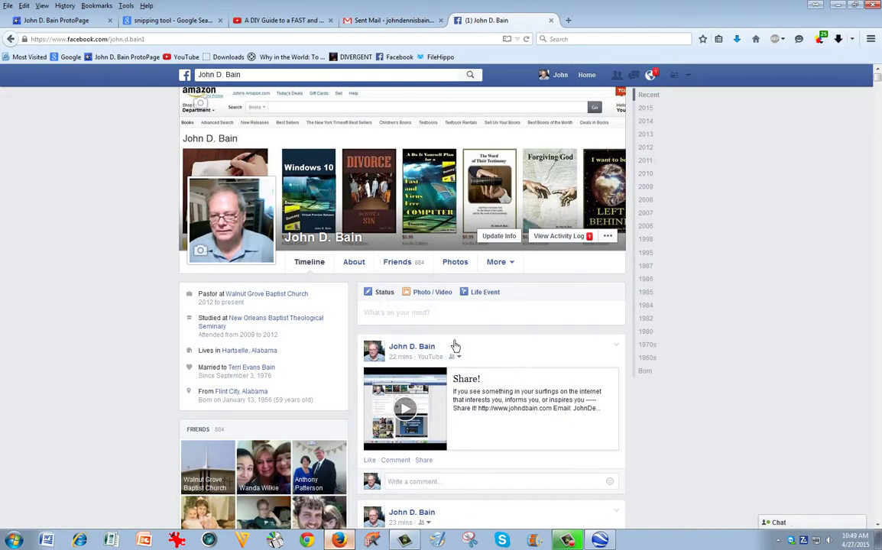
{"action": "scroll", "coordinate": [612, 318], "scroll_direction": "down", "scroll_amount": 6}
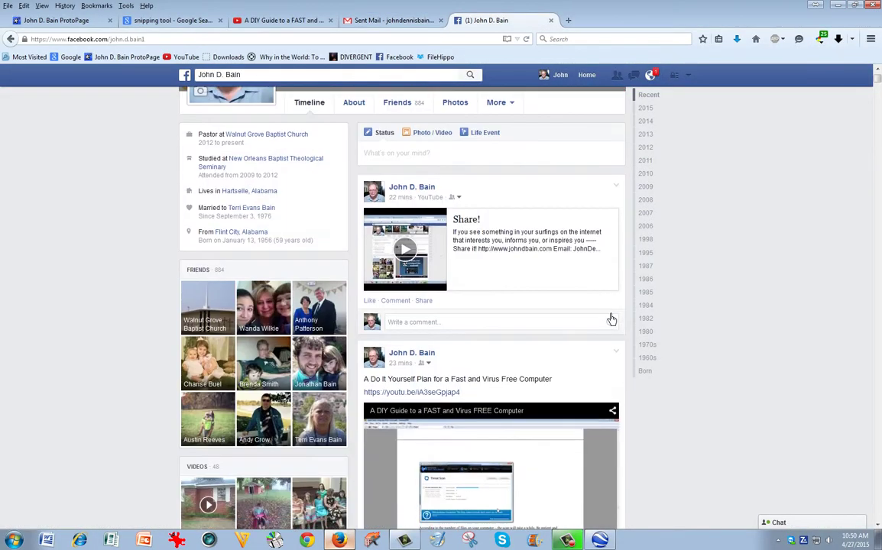
{"action": "scroll", "coordinate": [608, 321], "scroll_direction": "down", "scroll_amount": 6}
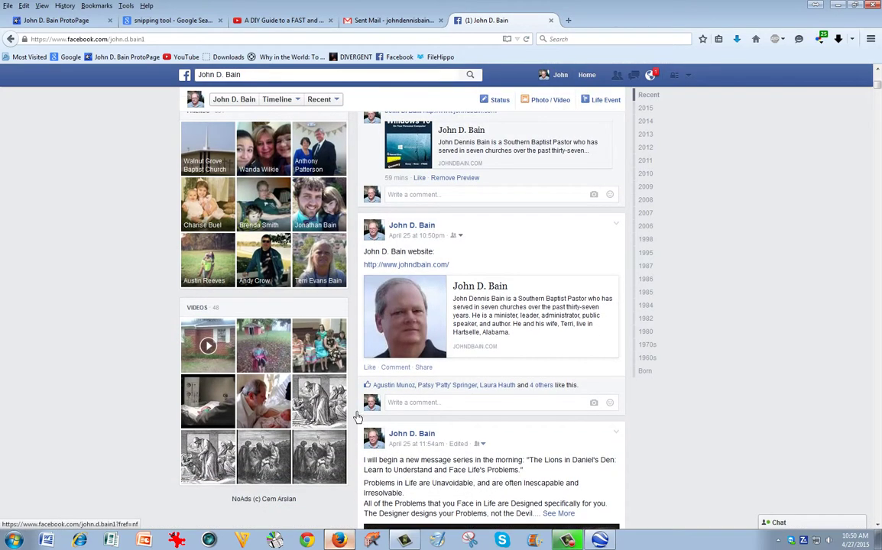
{"action": "left_click", "coordinate": [474, 542]}
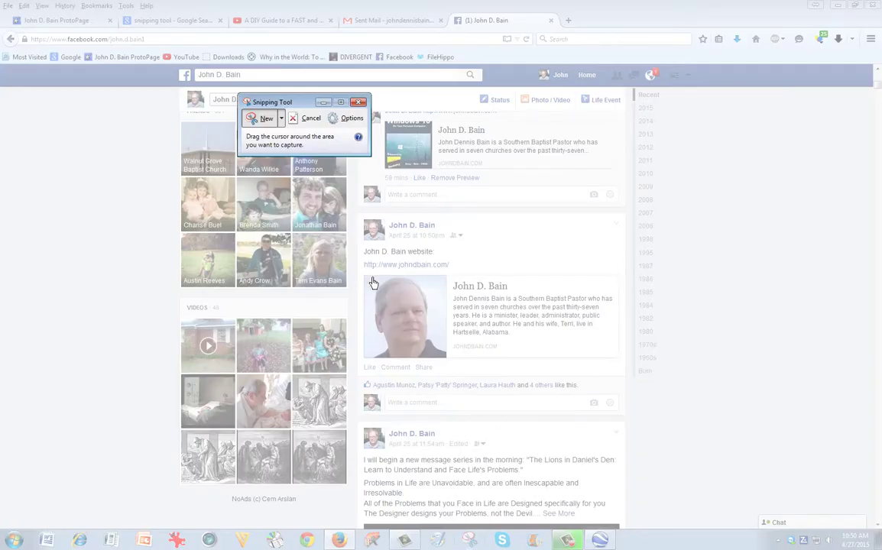
{"action": "left_click_drag", "start_coordinate": [363, 278], "coordinate": [454, 366]}
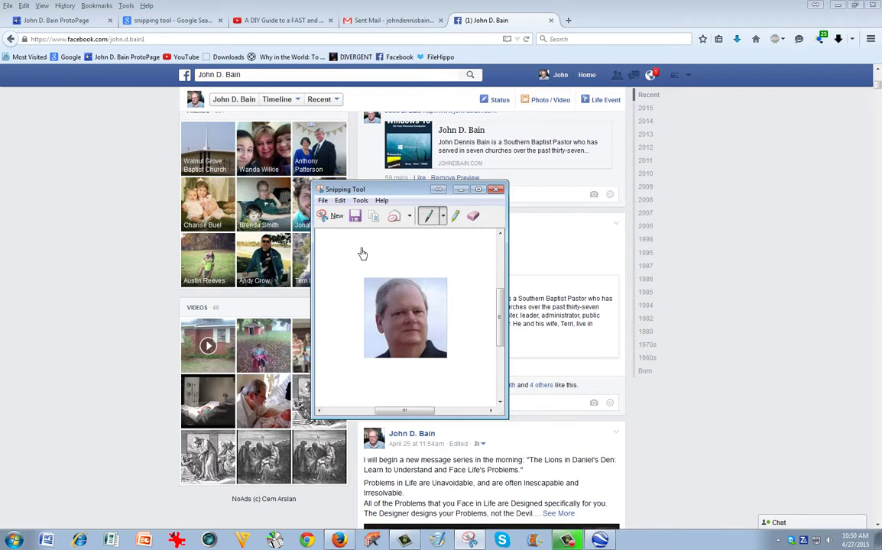
{"action": "left_click", "coordinate": [496, 188]}
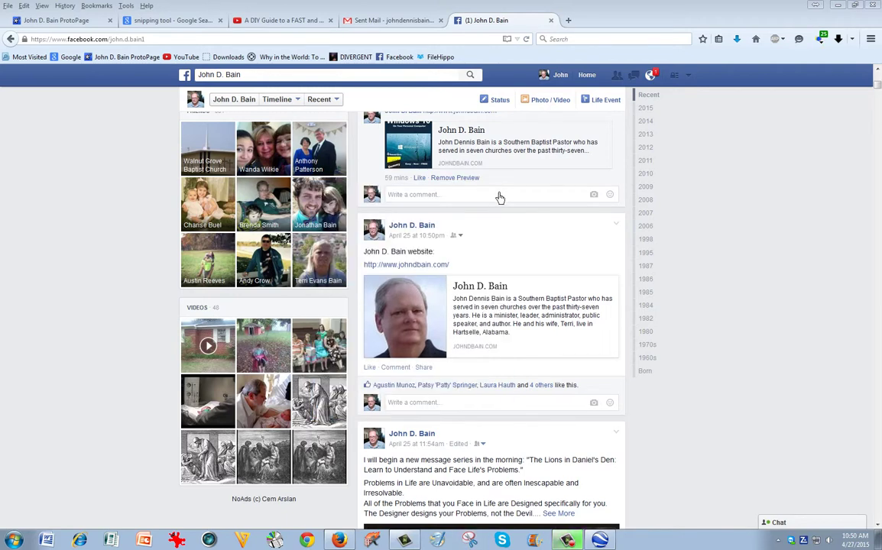
- Reopen Snipping Tool, move its window clear of the Facebook posts, and close it
{"action": "left_click", "coordinate": [473, 542]}
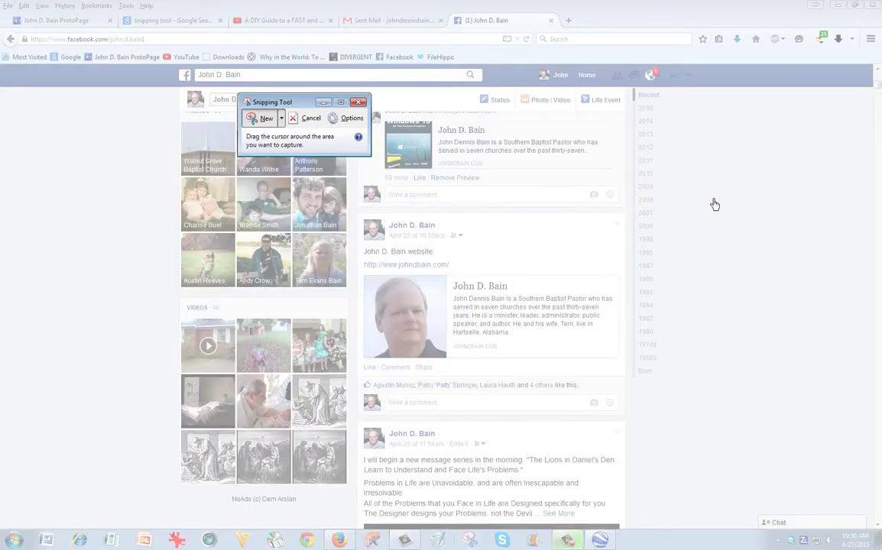
{"action": "left_click_drag", "start_coordinate": [305, 107], "coordinate": [753, 239]}
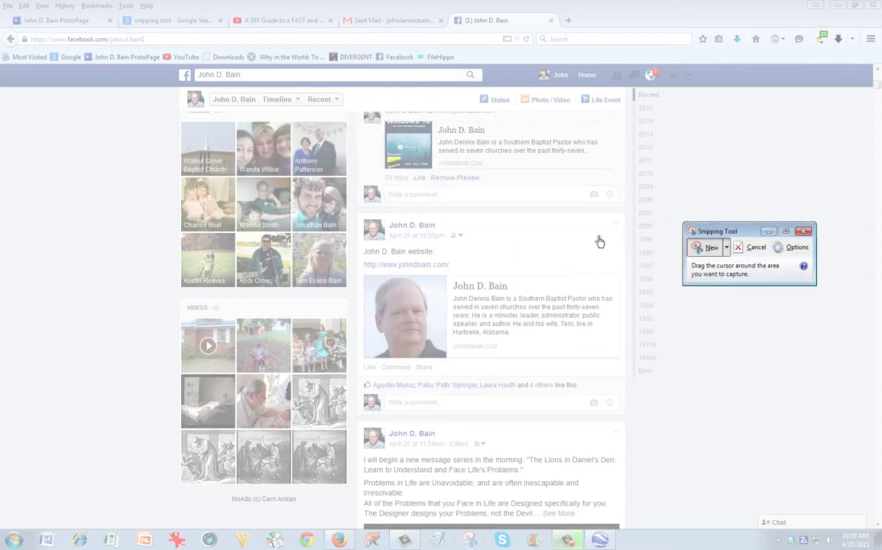
{"action": "left_click", "coordinate": [809, 235]}
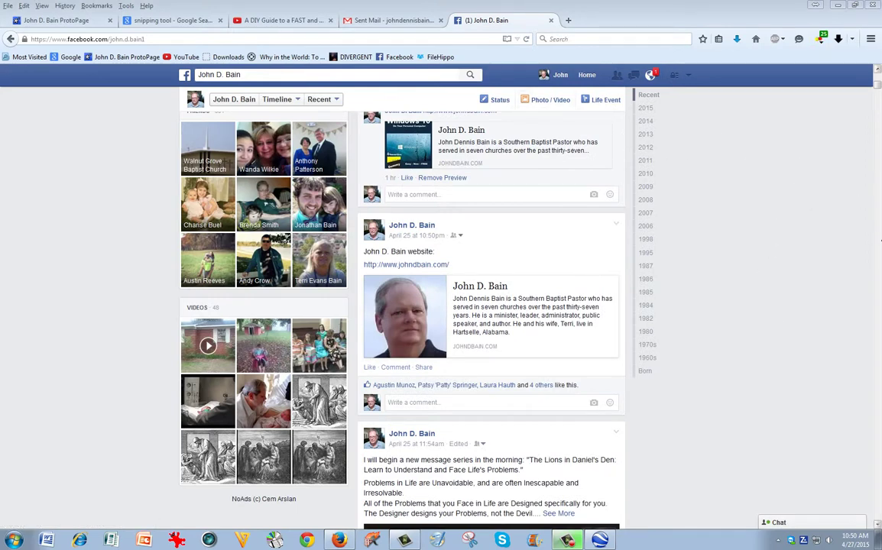
- Find "The Lions in Daniel's Den" post on the Facebook timeline and open its image in the photo viewer
{"action": "scroll", "coordinate": [879, 115], "scroll_direction": "up", "scroll_amount": 15}
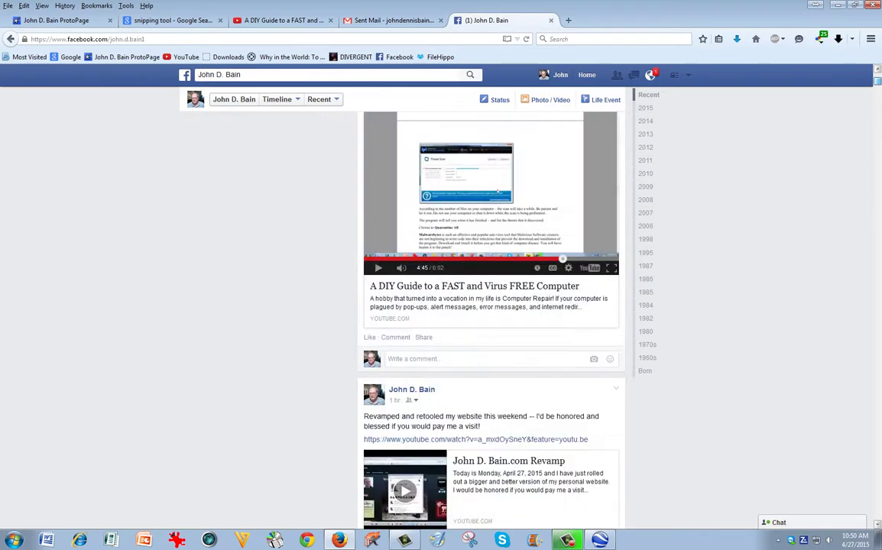
{"action": "scroll", "coordinate": [879, 91], "scroll_direction": "down", "scroll_amount": 15}
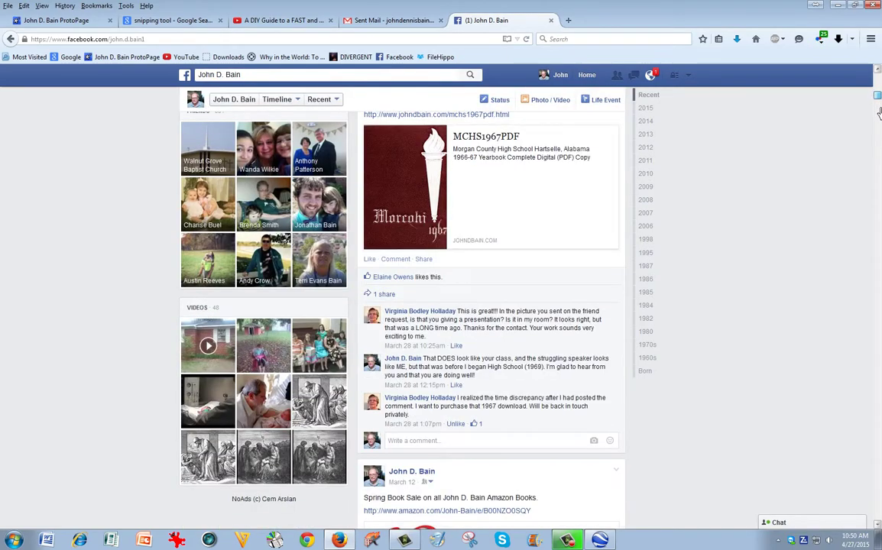
{"action": "scroll", "coordinate": [879, 103], "scroll_direction": "up", "scroll_amount": 10}
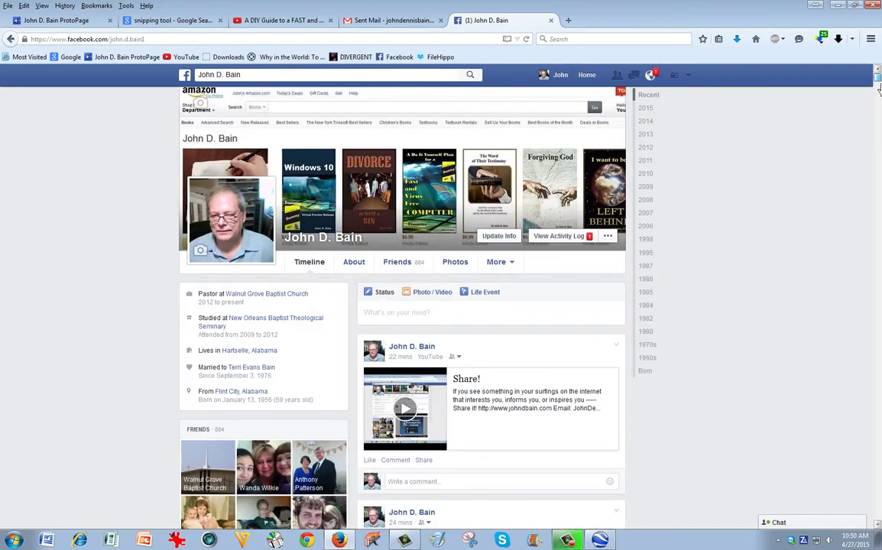
{"action": "scroll", "coordinate": [815, 279], "scroll_direction": "down", "scroll_amount": 8}
{"action": "scroll", "coordinate": [811, 288], "scroll_direction": "down", "scroll_amount": 6}
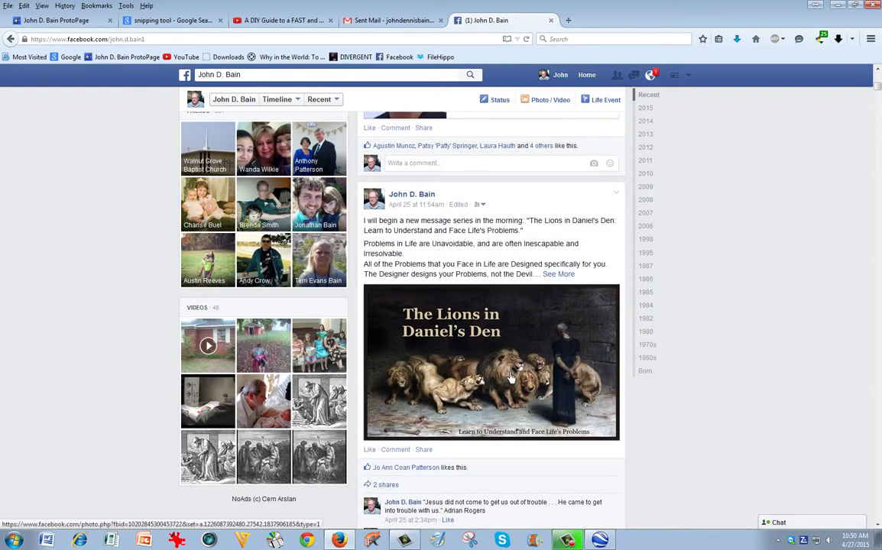
{"action": "left_click", "coordinate": [510, 378]}
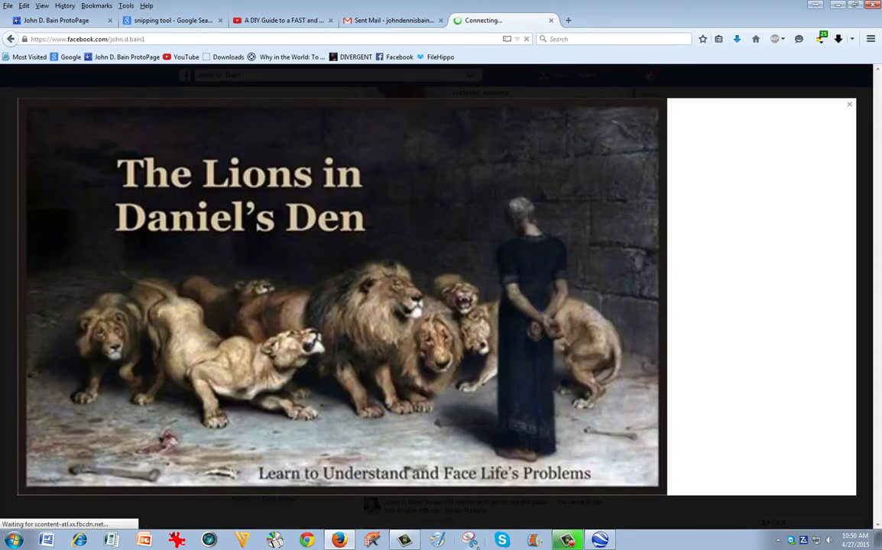
- Capture the standing figure in the Lions in Daniel's Den image with Snipping Tool, discard the snip, and minimize the browser
{"action": "left_click", "coordinate": [469, 541]}
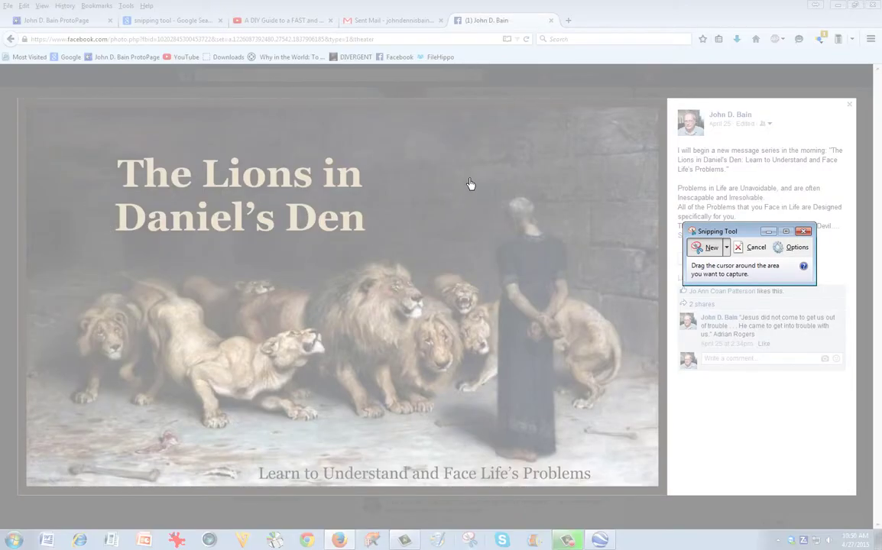
{"action": "left_click_drag", "start_coordinate": [460, 170], "coordinate": [603, 483]}
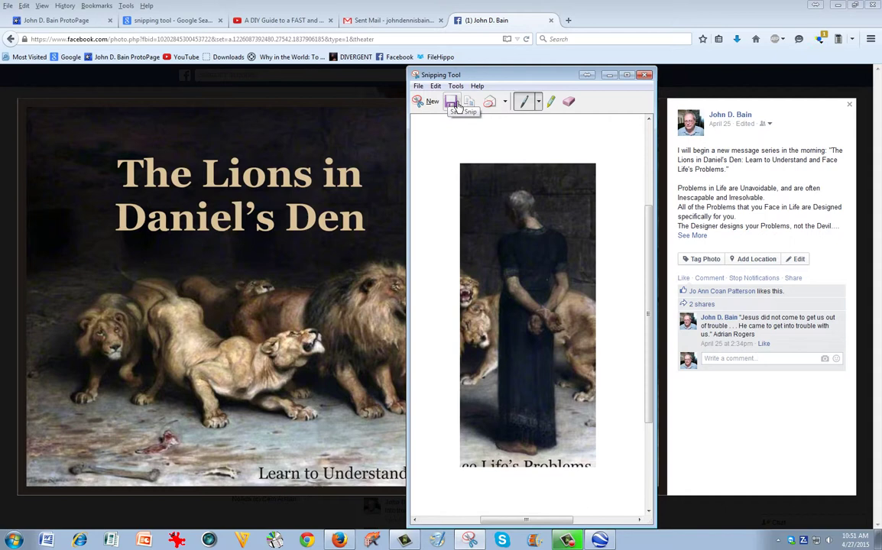
{"action": "left_click", "coordinate": [646, 76]}
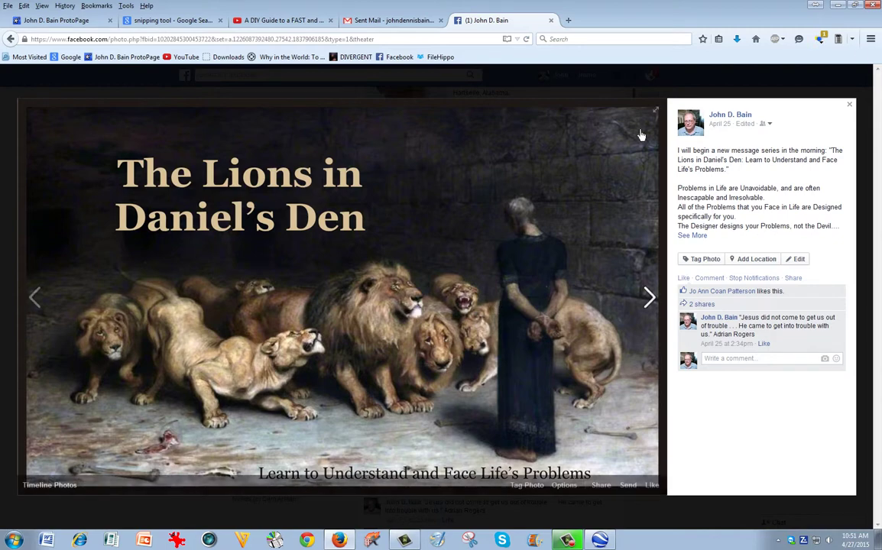
{"action": "left_click", "coordinate": [843, 8]}
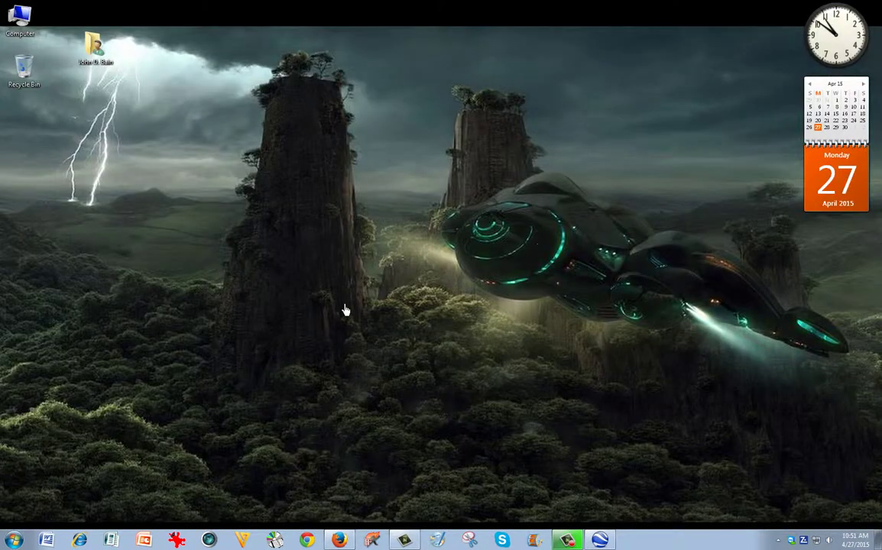